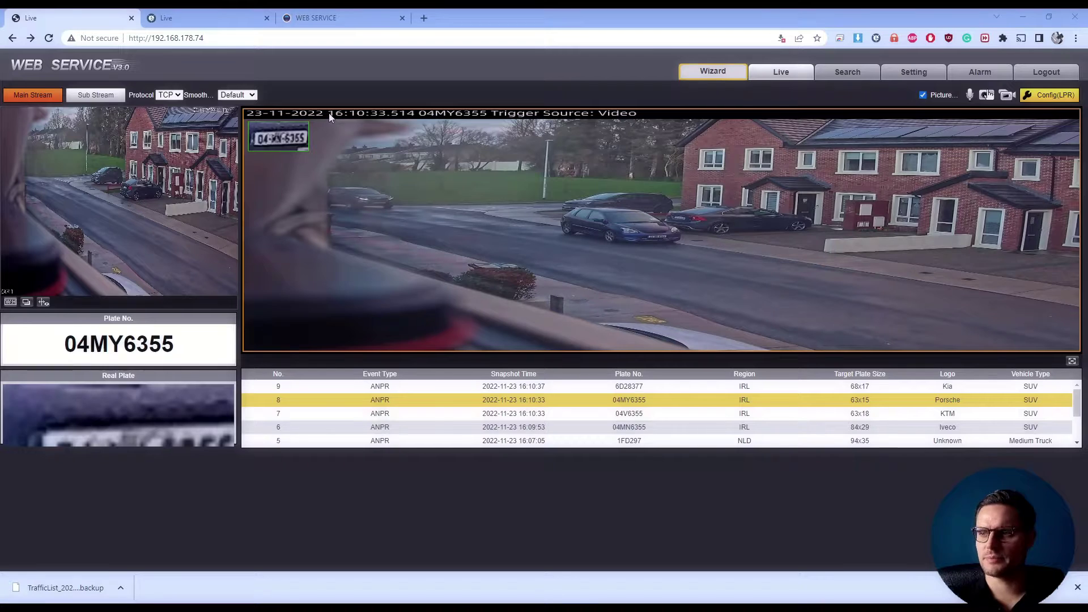
Dismiss the download bar and open Config(LPR) to show the capture area and Zoom & Focus settings
{"action": "left_click", "coordinate": [1077, 588]}
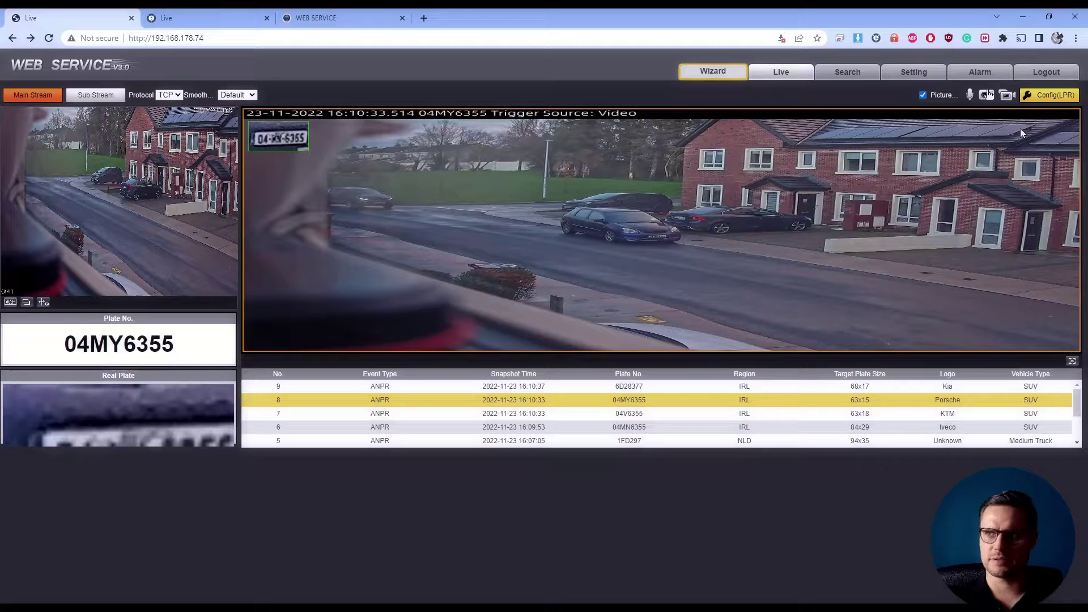
{"action": "left_click", "coordinate": [1046, 97]}
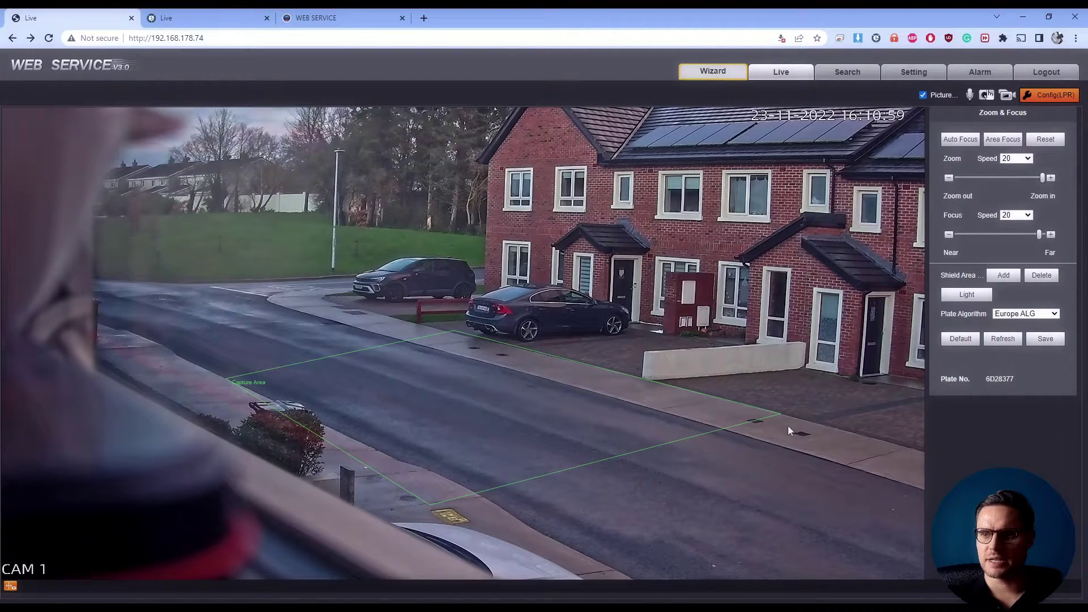
Drag the capture area's right corner along the kerb and save the reshaped area
{"action": "left_click_drag", "start_coordinate": [781, 414], "coordinate": [747, 420]}
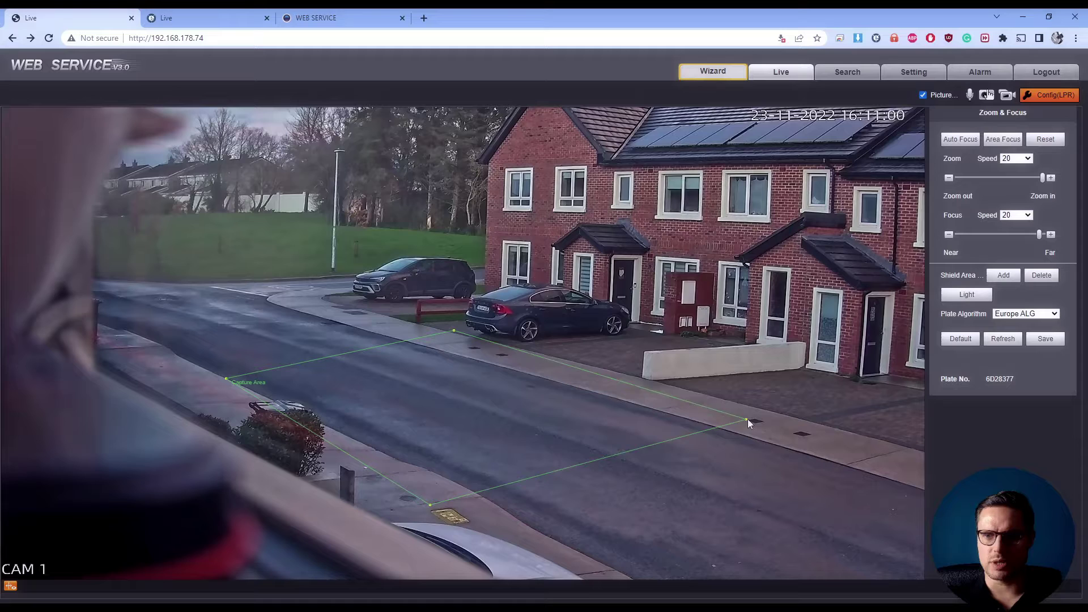
{"action": "left_click_drag", "start_coordinate": [685, 387], "coordinate": [754, 400]}
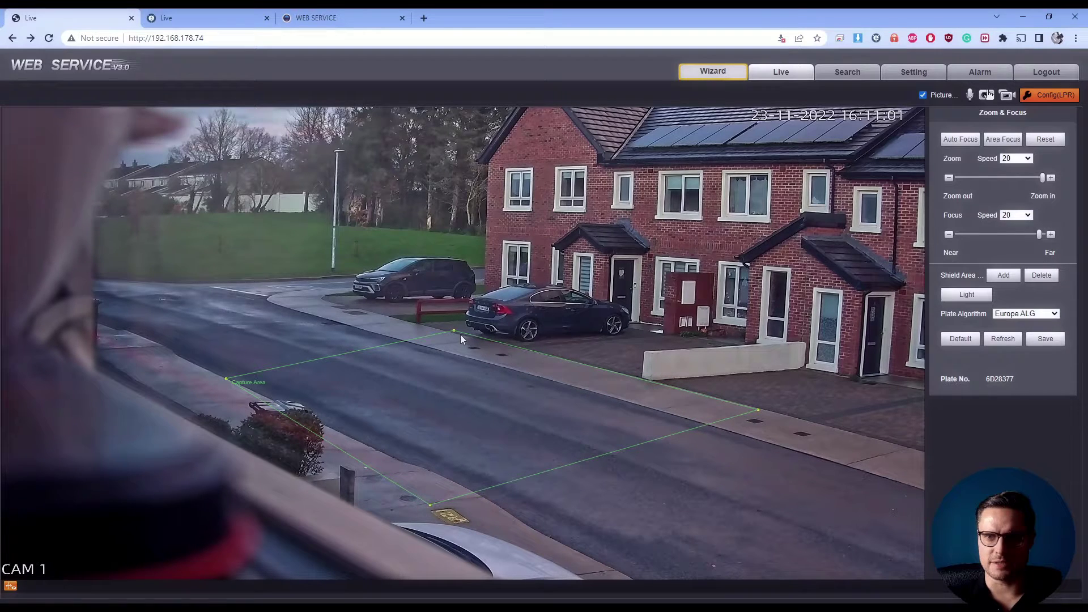
{"action": "mouse_move", "coordinate": [453, 331]}
{"action": "left_mouse_down"}
{"action": "mouse_move", "coordinate": [455, 364]}
{"action": "mouse_move", "coordinate": [454, 331]}
{"action": "left_mouse_up"}
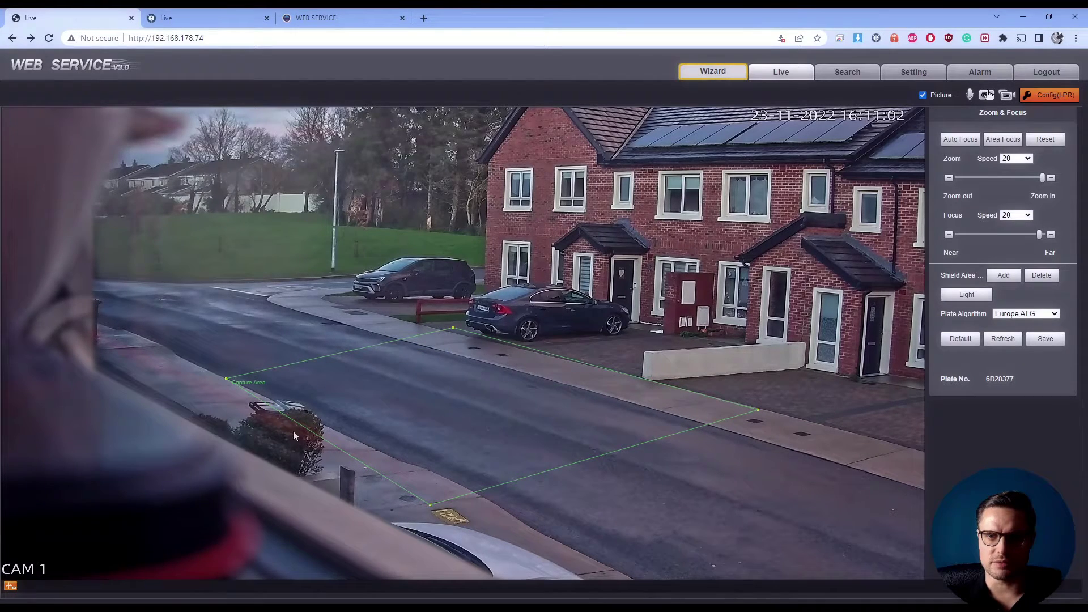
{"action": "left_click", "coordinate": [1043, 341]}
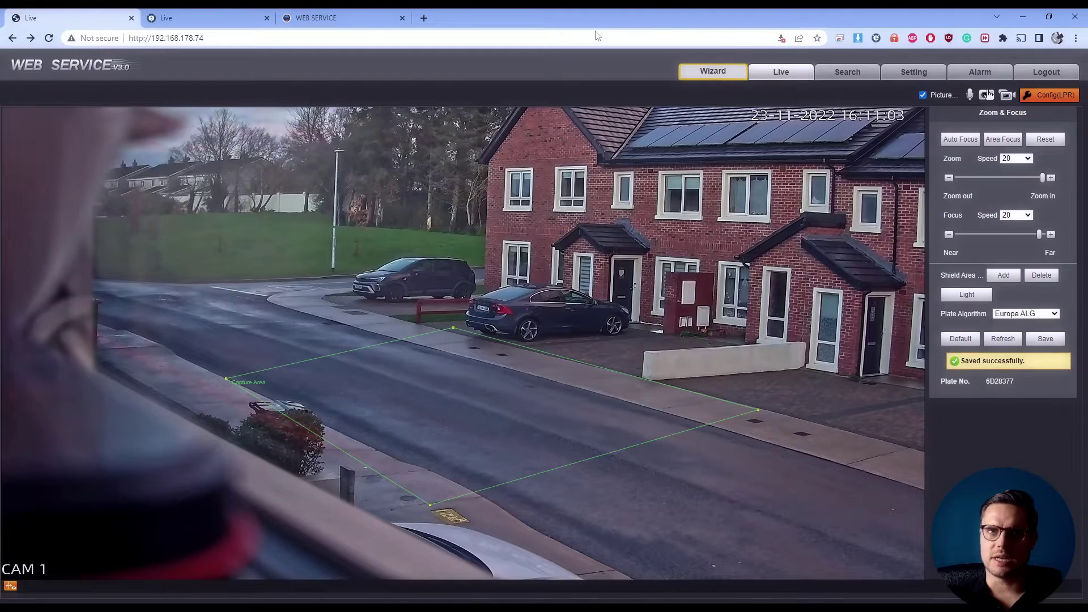
Open the Configuration Wizard and move past the Basic step to Drawing
{"action": "left_click", "coordinate": [733, 78]}
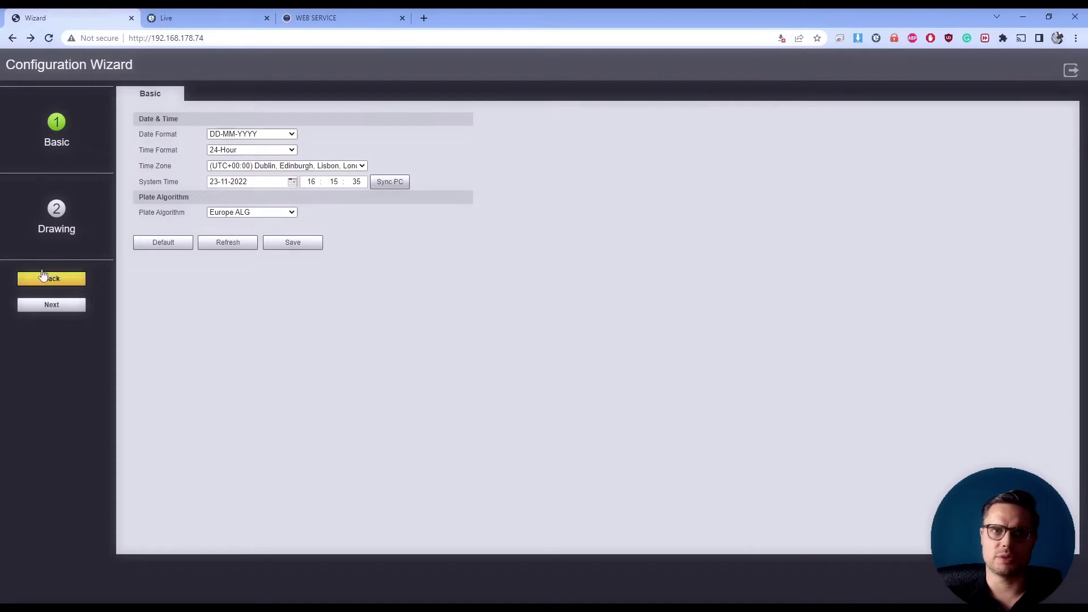
{"action": "left_click", "coordinate": [56, 305]}
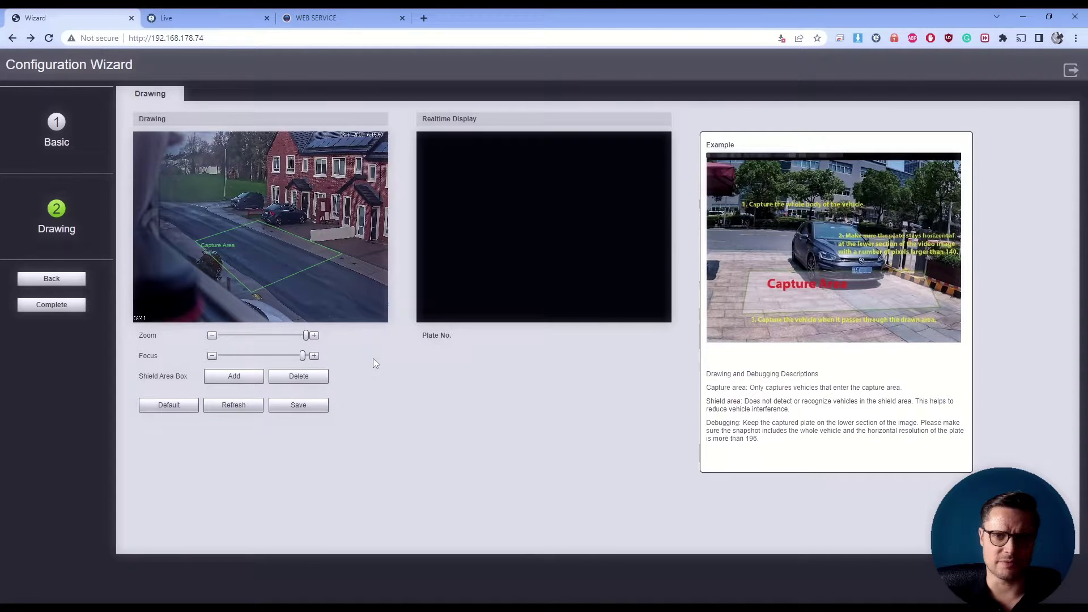
Exit the wizard, switch to the second camera's Live view, and select capture 152KE1970
{"action": "left_click", "coordinate": [1071, 70]}
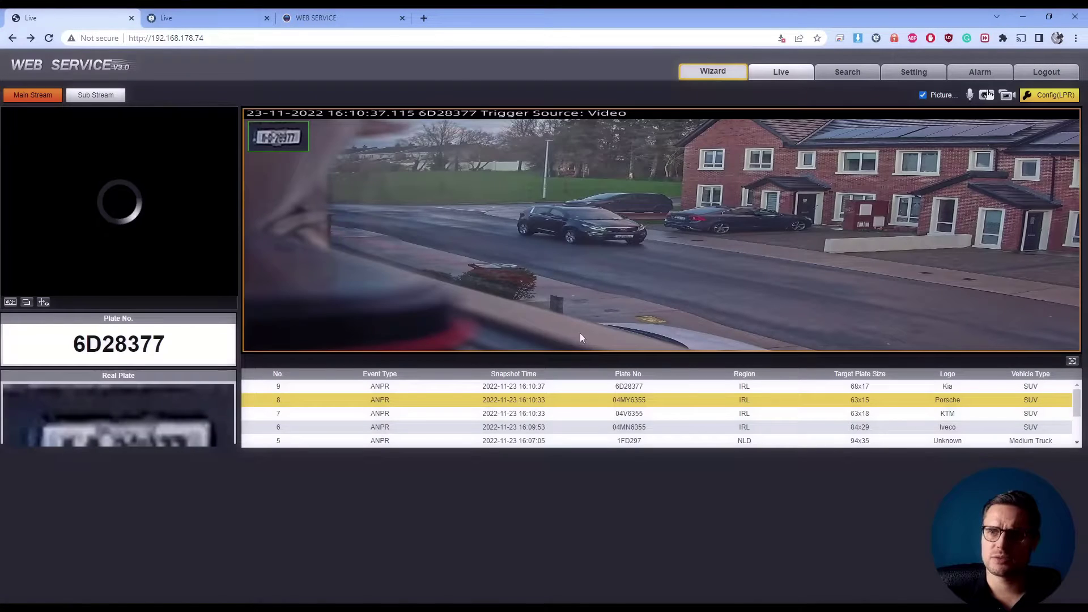
{"action": "left_click", "coordinate": [205, 16]}
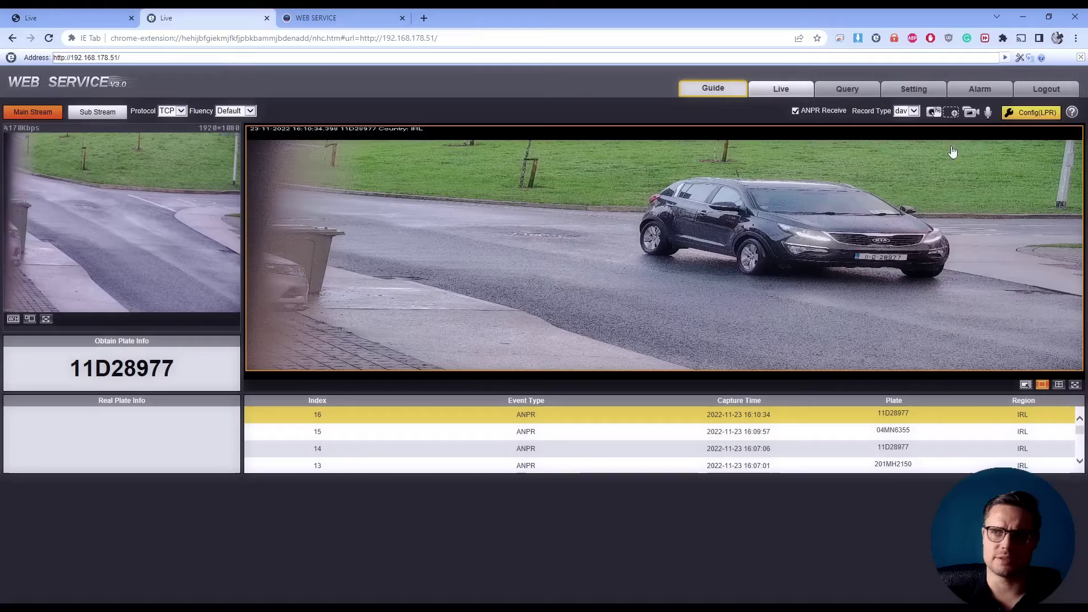
{"action": "left_click", "coordinate": [1031, 113]}
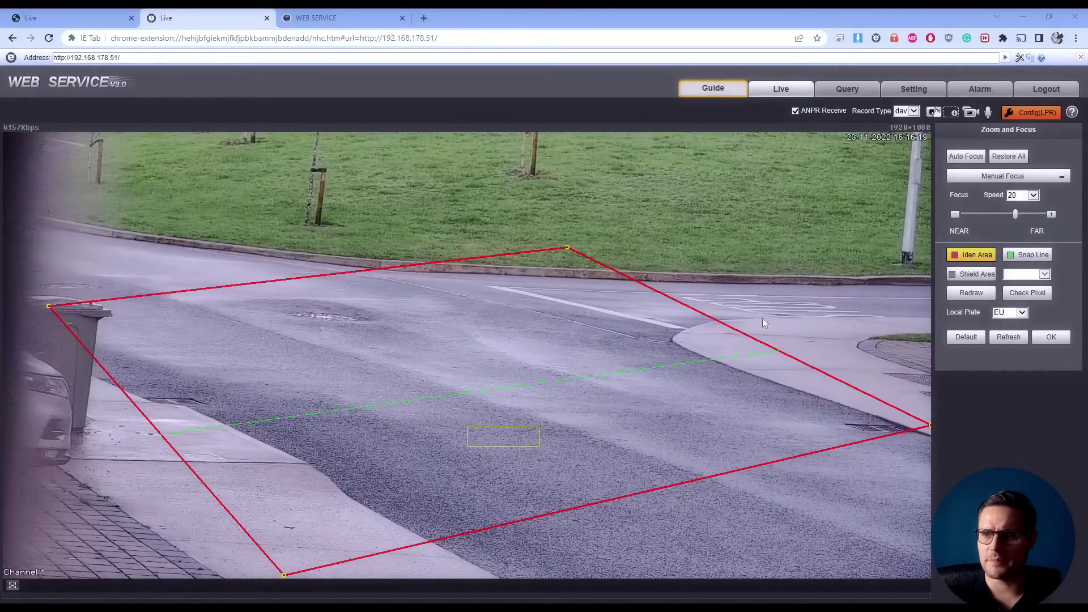
{"action": "left_click", "coordinate": [1038, 117]}
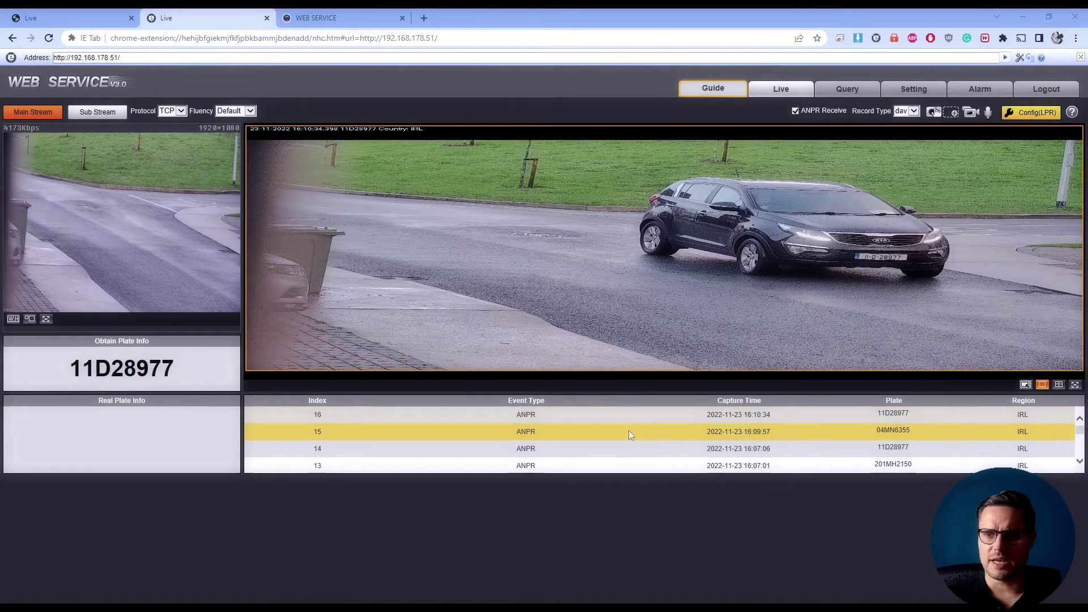
{"action": "left_click", "coordinate": [660, 427]}
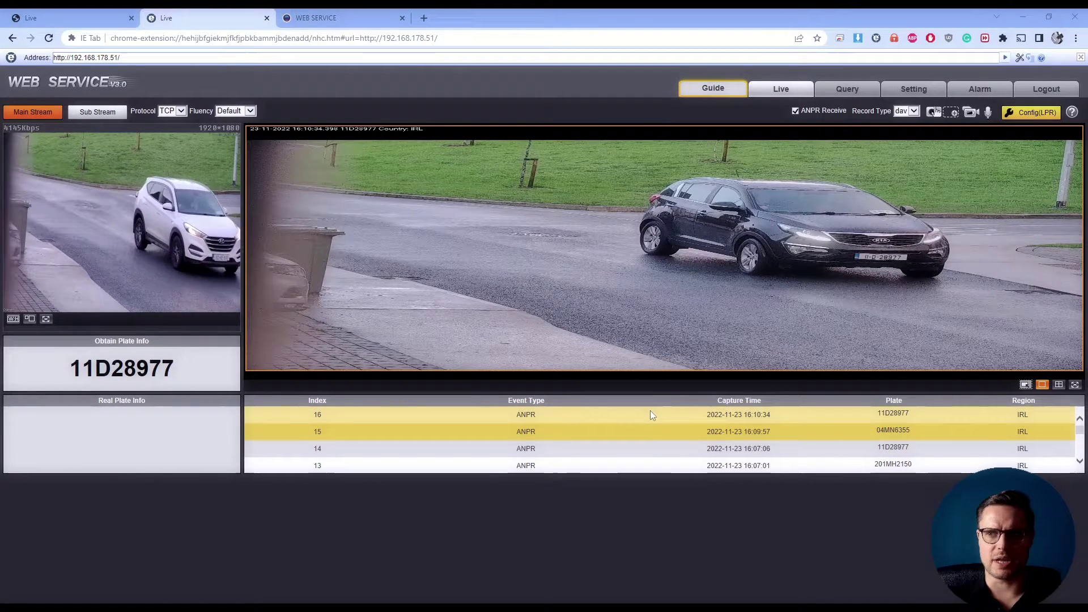
{"action": "left_click", "coordinate": [662, 413]}
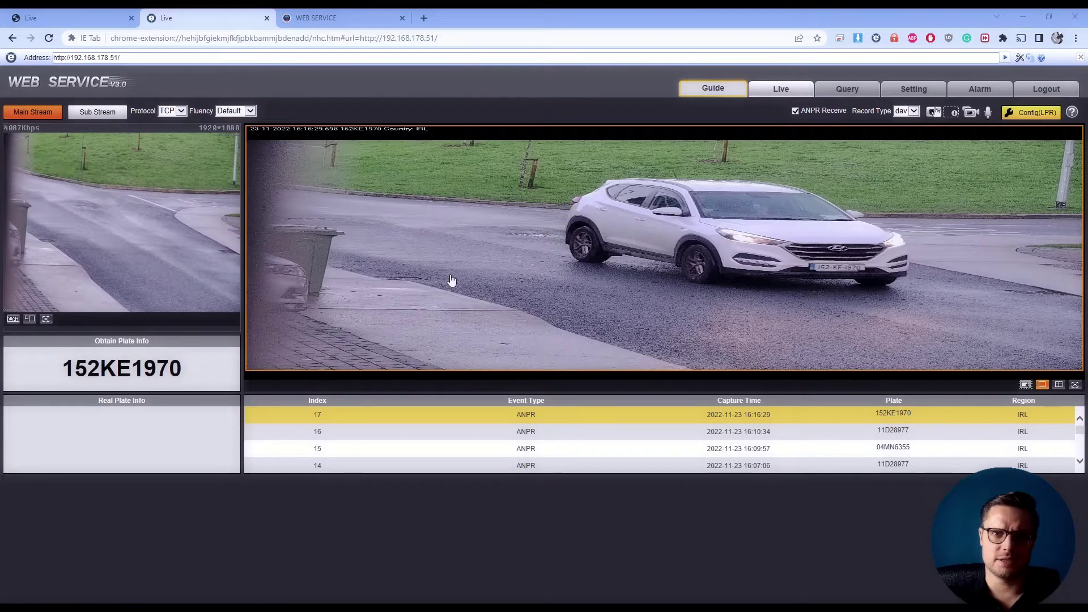
In Config(LPR), drag the red identification area's top vertex leftward along the kerb
{"action": "left_click", "coordinate": [1035, 114]}
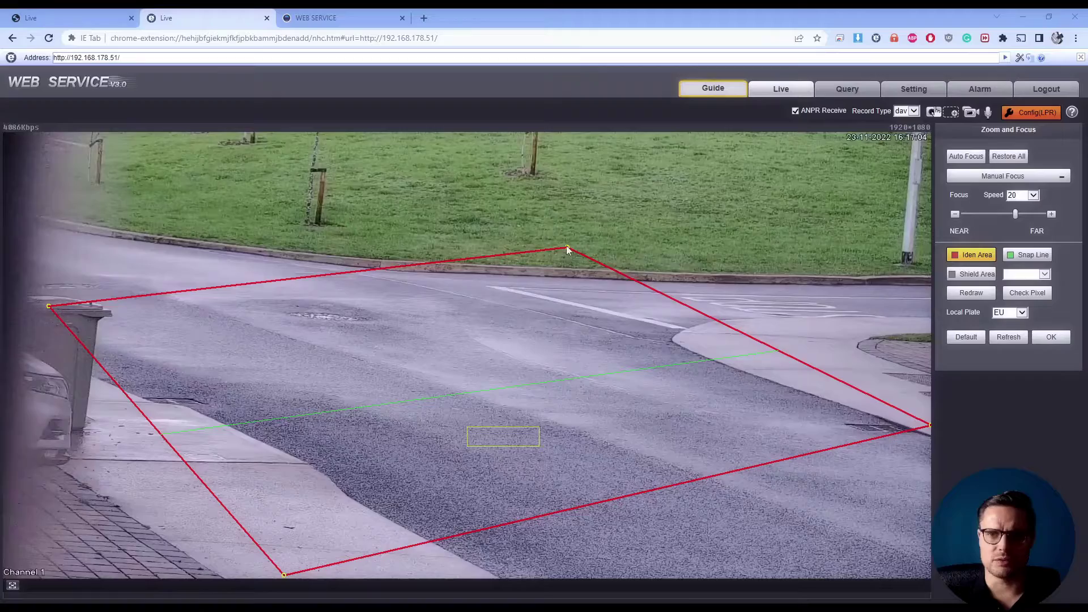
{"action": "left_click_drag", "start_coordinate": [567, 248], "coordinate": [479, 236]}
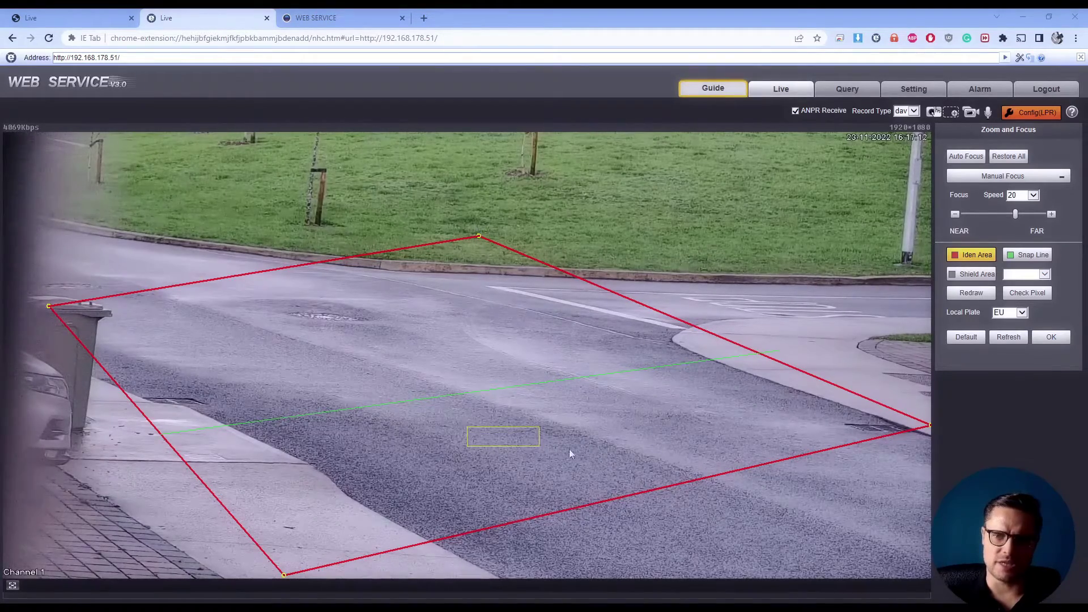
Start the Guide wizard, confirm local plates, place the plate-size box in the lane, reach Recognition
{"action": "left_click", "coordinate": [717, 89]}
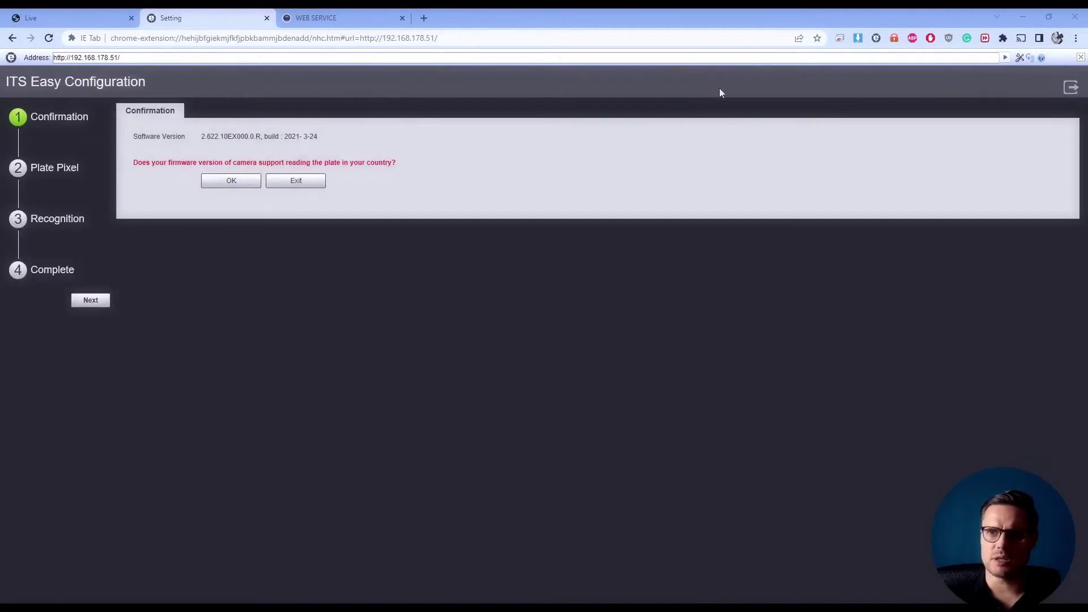
{"action": "left_click", "coordinate": [244, 184]}
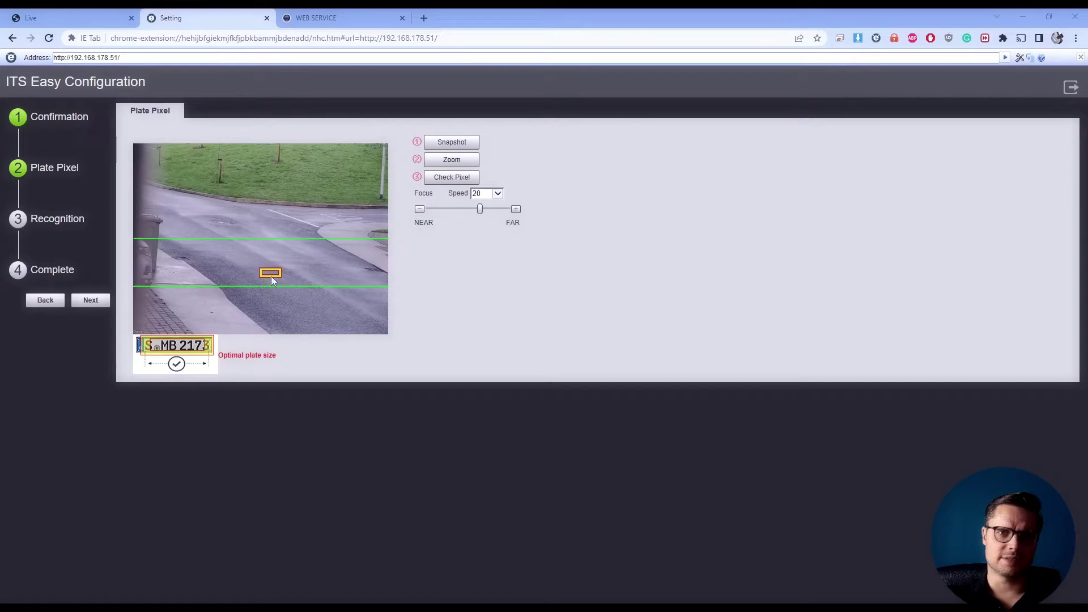
{"action": "mouse_move", "coordinate": [272, 277]}
{"action": "left_mouse_down"}
{"action": "mouse_move", "coordinate": [246, 261]}
{"action": "mouse_move", "coordinate": [269, 259]}
{"action": "left_mouse_up"}
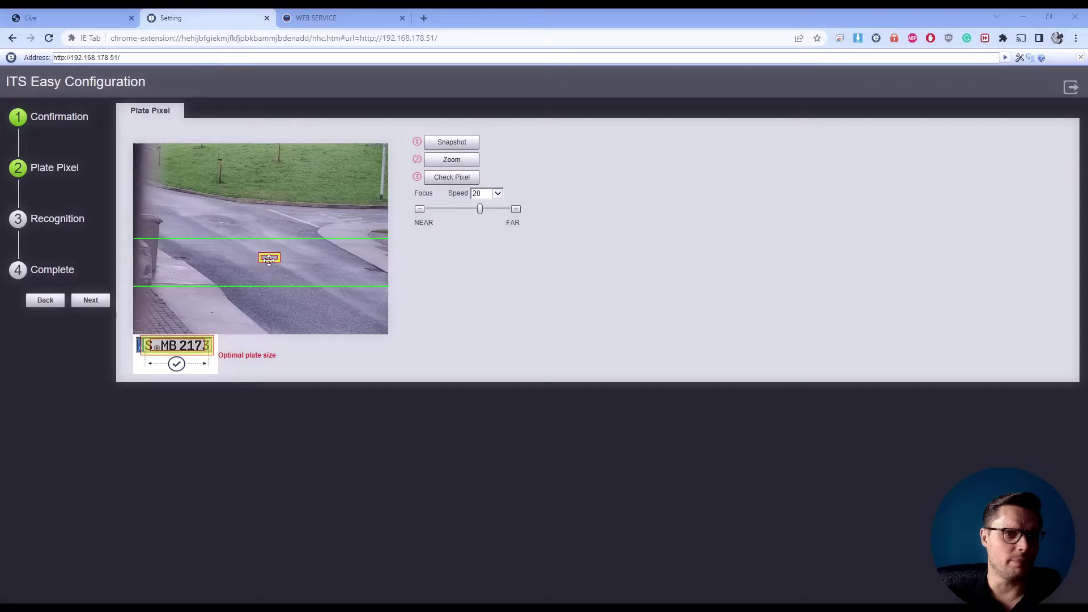
{"action": "mouse_move", "coordinate": [268, 260]}
{"action": "left_mouse_down"}
{"action": "mouse_move", "coordinate": [250, 259]}
{"action": "mouse_move", "coordinate": [263, 268]}
{"action": "left_mouse_up"}
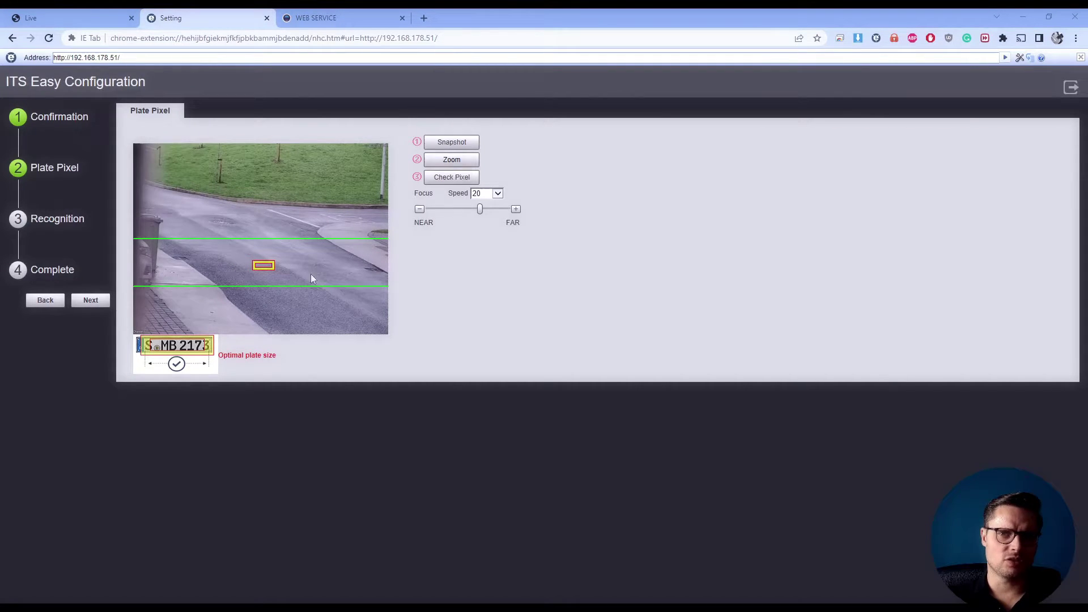
{"action": "left_click", "coordinate": [91, 299]}
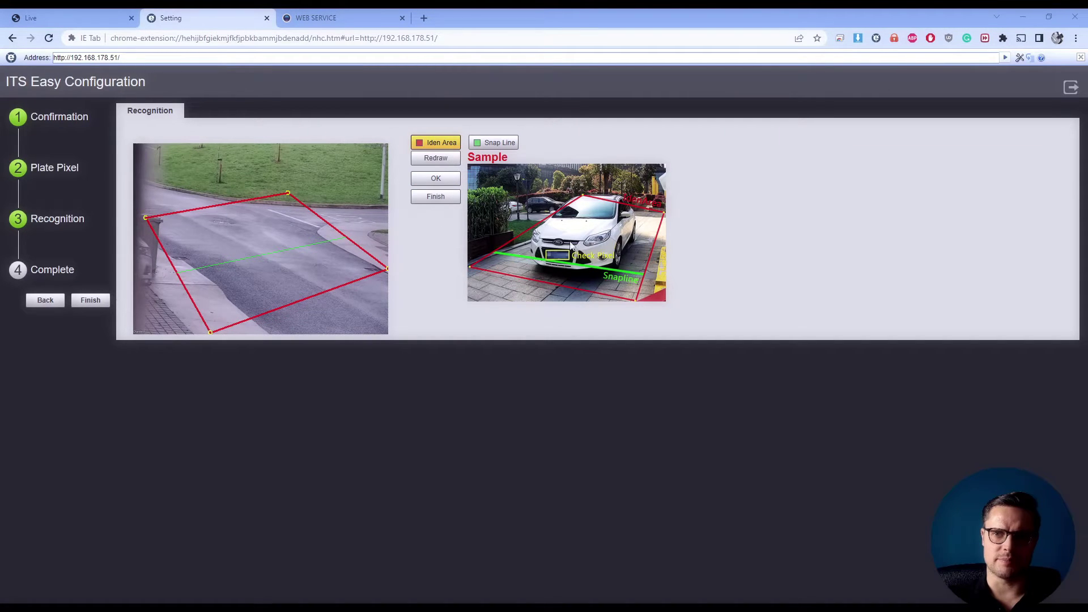
Finish the wizard, view the newest capture 151D42477, then switch to the recorder's vehicle list tab
{"action": "left_click", "coordinate": [90, 300]}
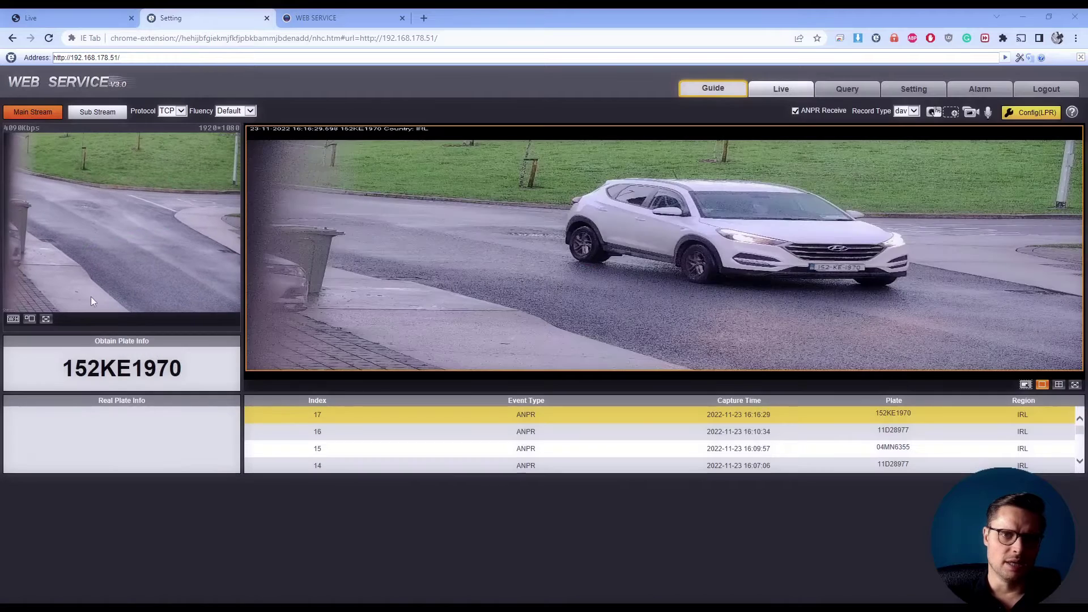
{"action": "left_click", "coordinate": [558, 428]}
{"action": "left_click", "coordinate": [551, 415]}
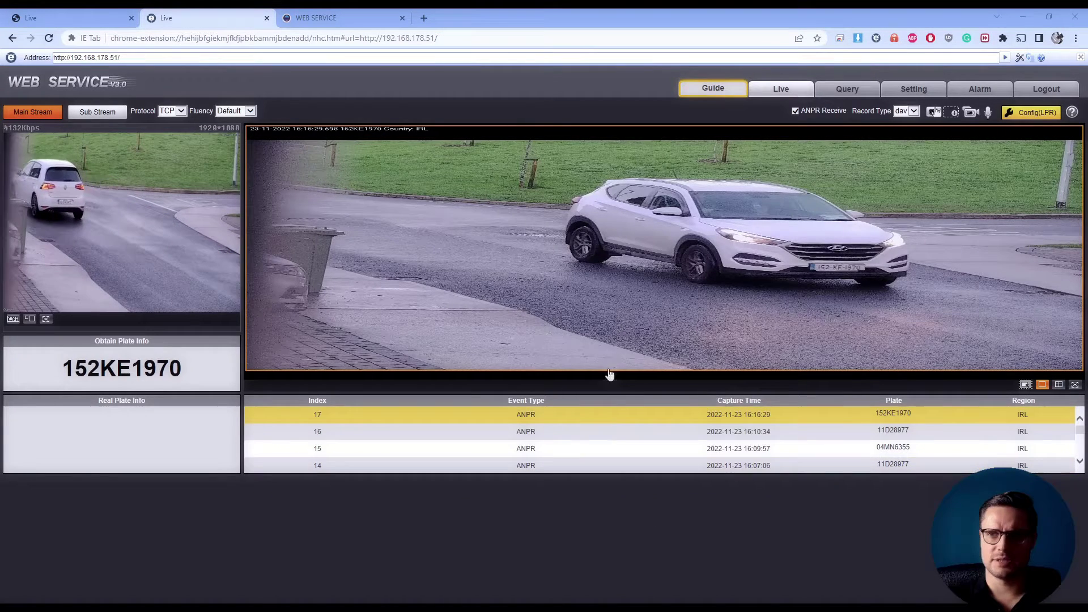
{"action": "left_click", "coordinate": [554, 415]}
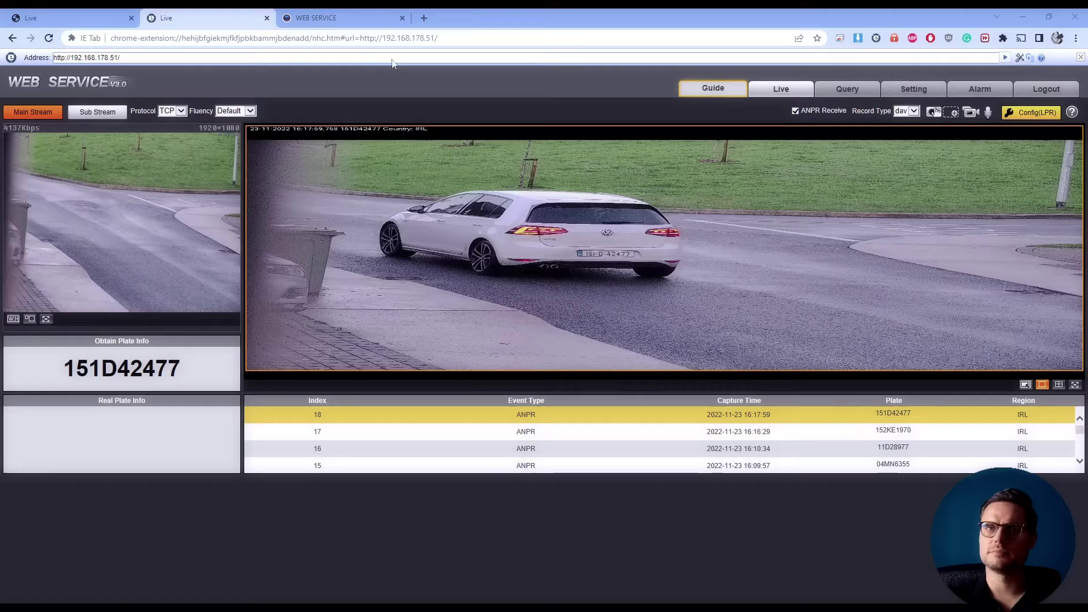
{"action": "left_click", "coordinate": [317, 16]}
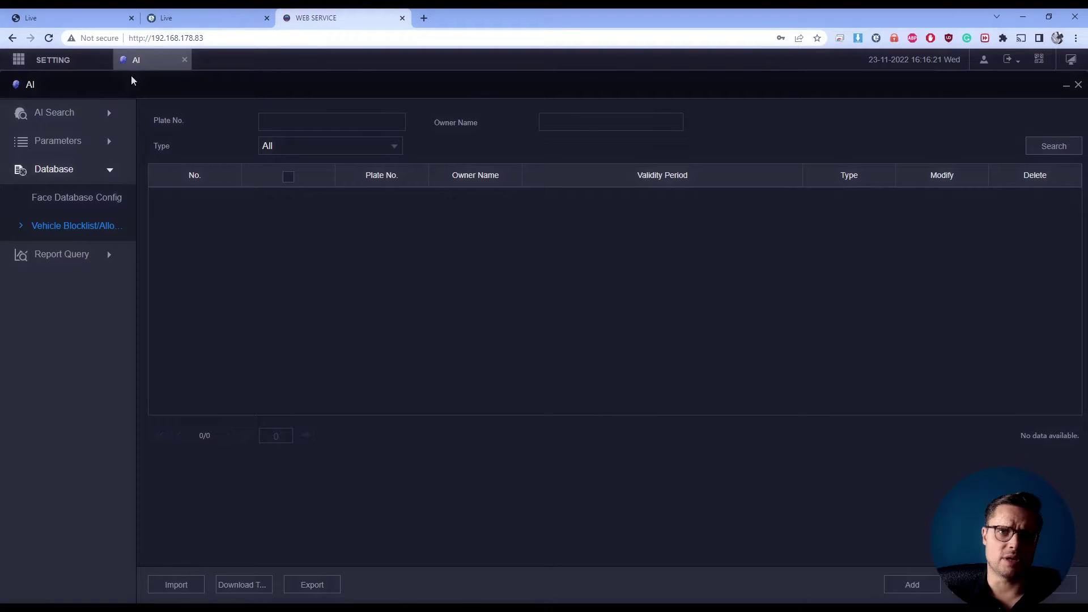
{"action": "left_click", "coordinate": [186, 59]}
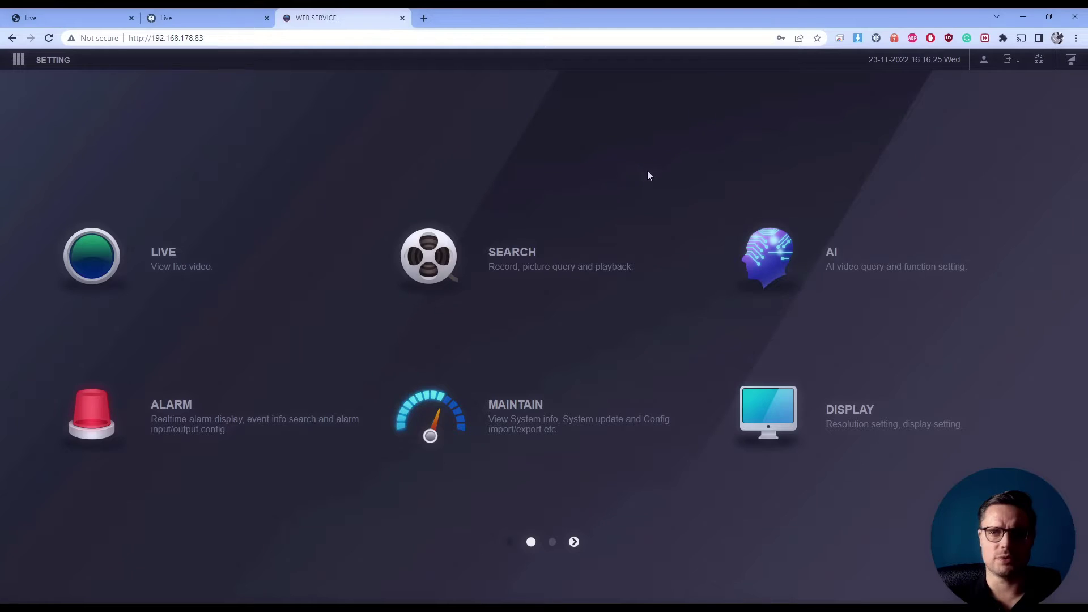
{"action": "left_click", "coordinate": [873, 266]}
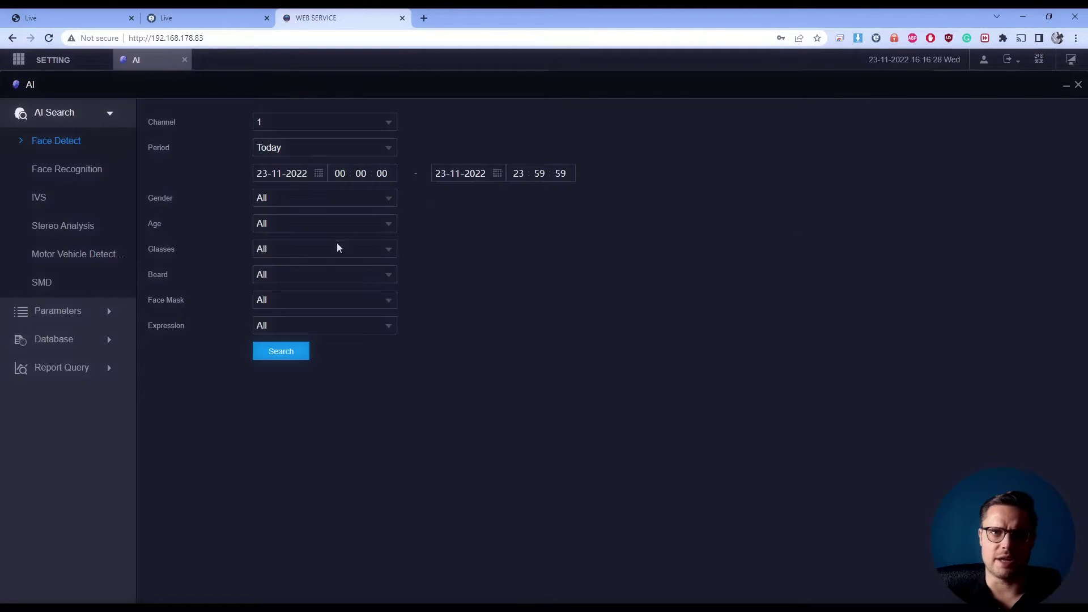
{"action": "left_click", "coordinate": [59, 253]}
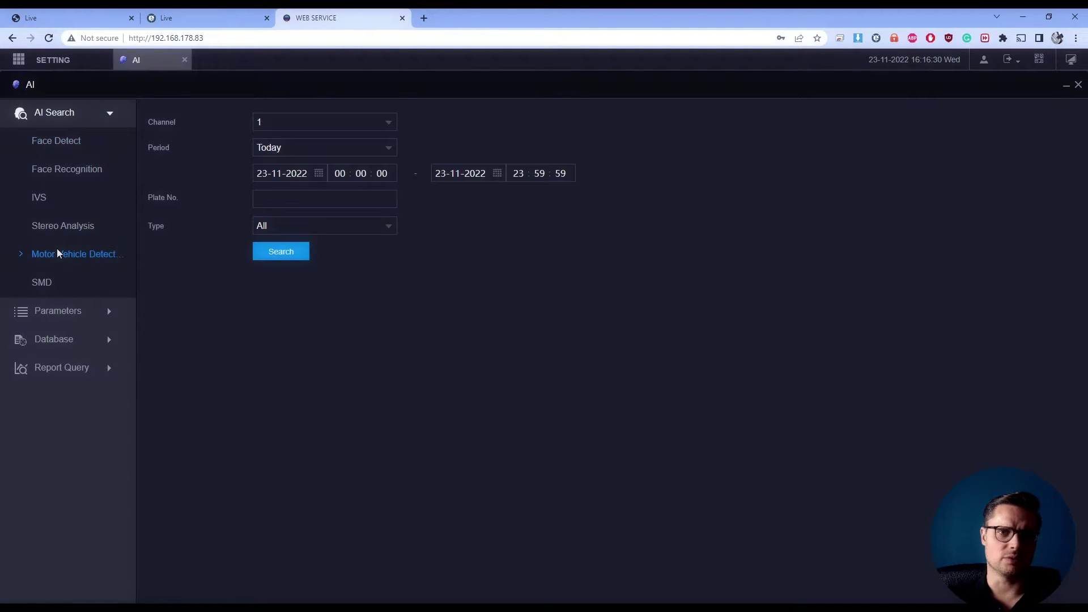
{"action": "left_click", "coordinate": [318, 124]}
{"action": "left_click", "coordinate": [289, 177]}
{"action": "left_click", "coordinate": [292, 128]}
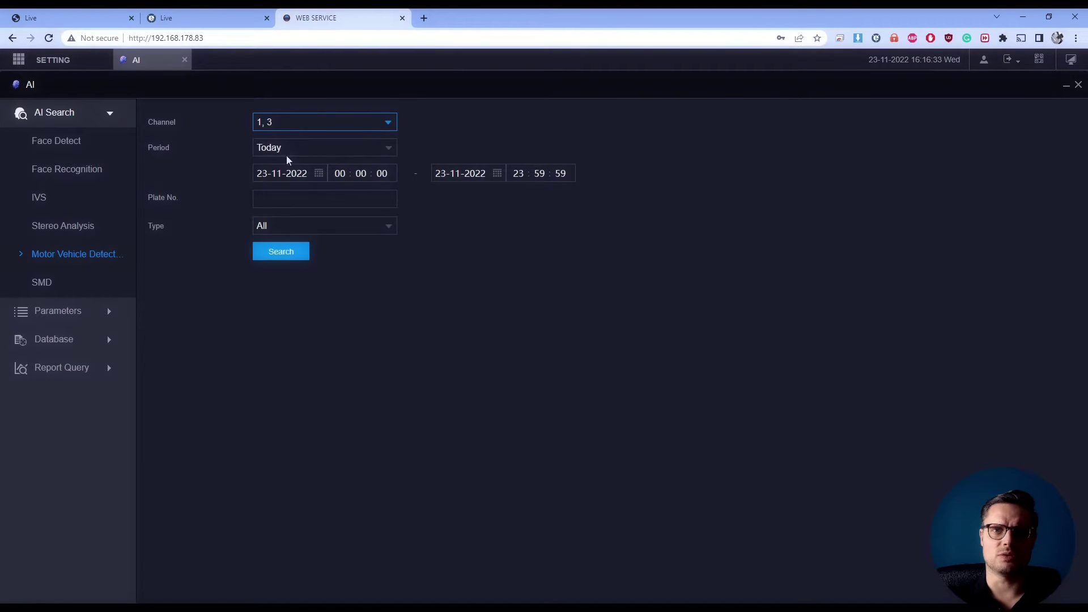
{"action": "left_click", "coordinate": [287, 120]}
{"action": "left_click", "coordinate": [285, 193]}
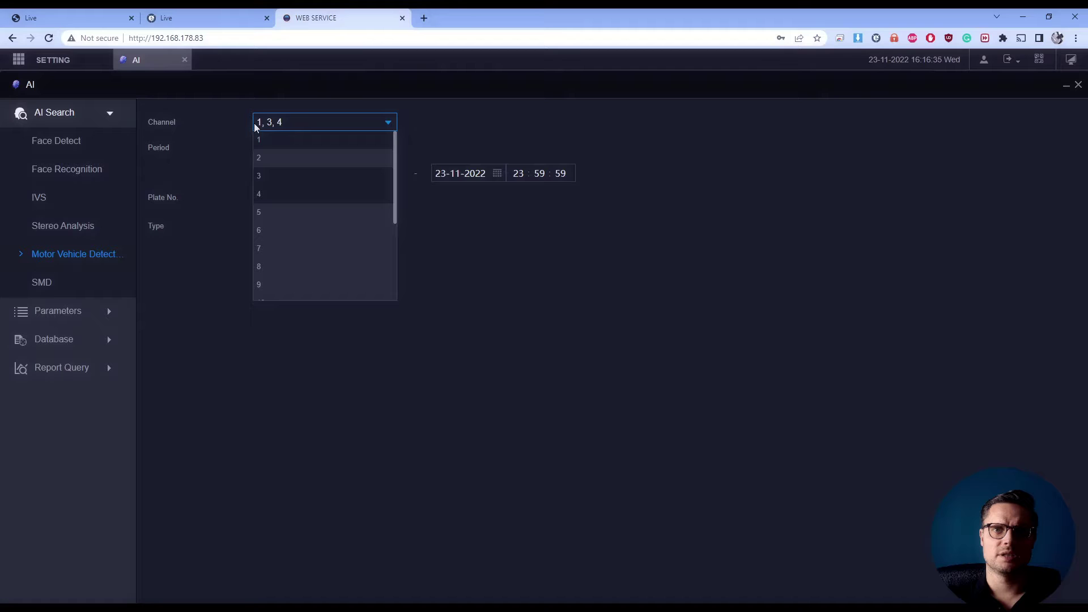
{"action": "left_click", "coordinate": [271, 140]}
{"action": "left_click", "coordinate": [454, 244]}
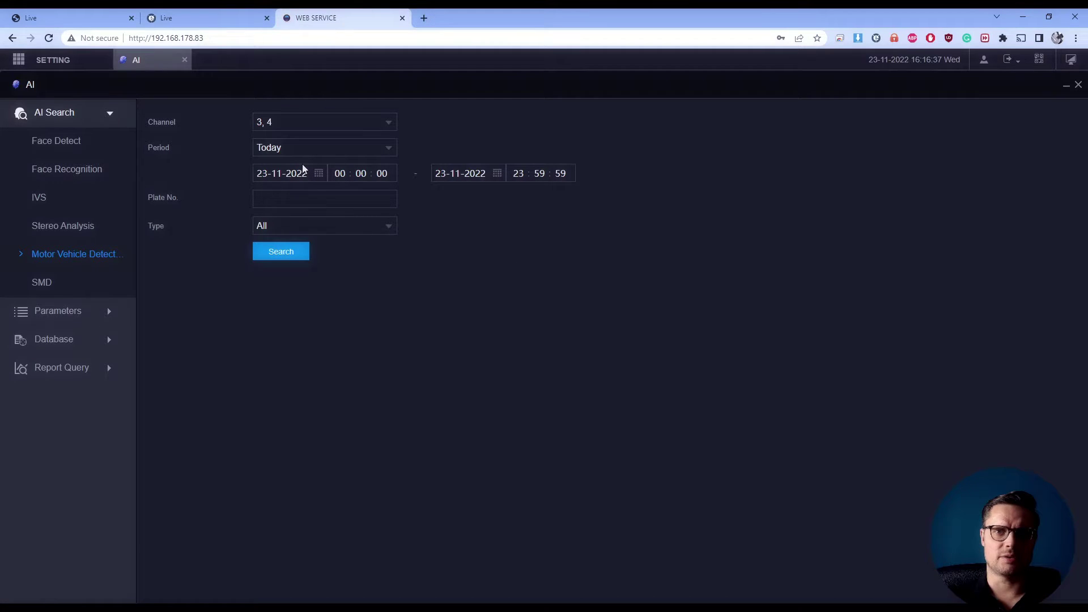
{"action": "left_click", "coordinate": [286, 254]}
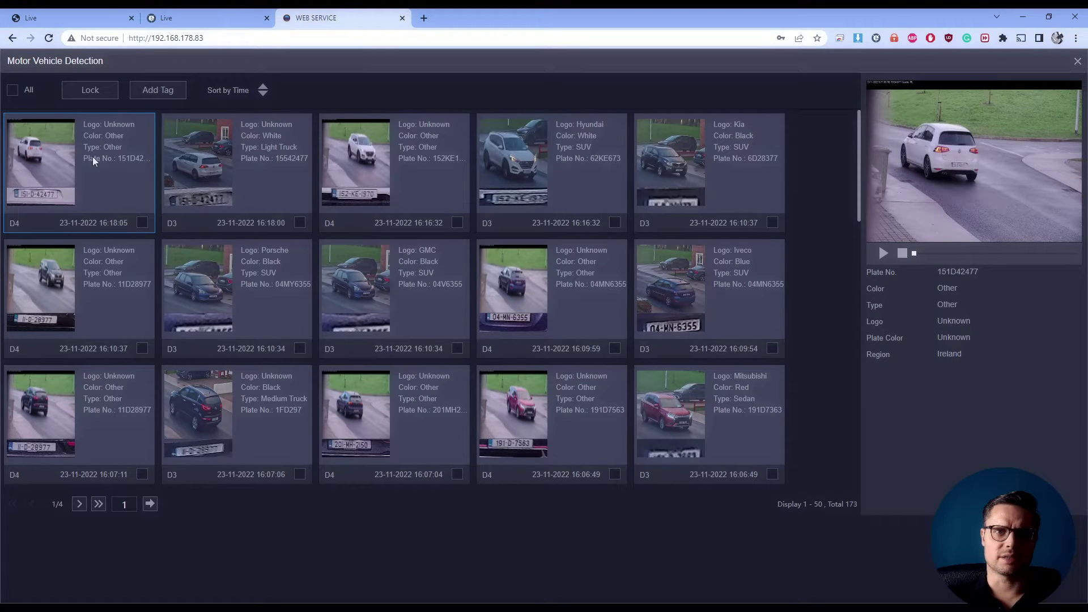
{"action": "left_click", "coordinate": [299, 160]}
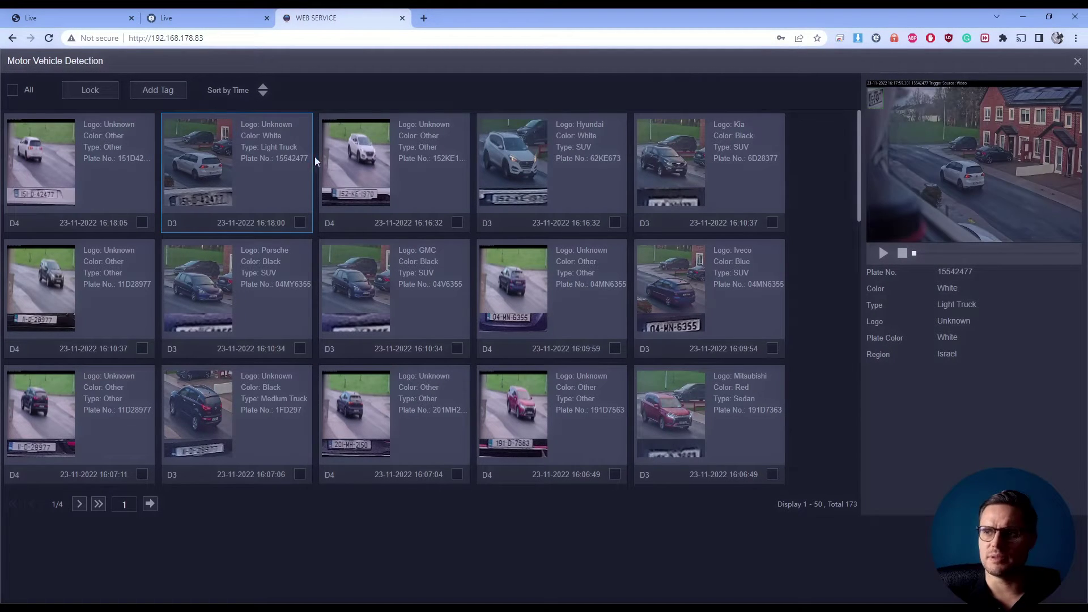
{"action": "left_click", "coordinate": [373, 140]}
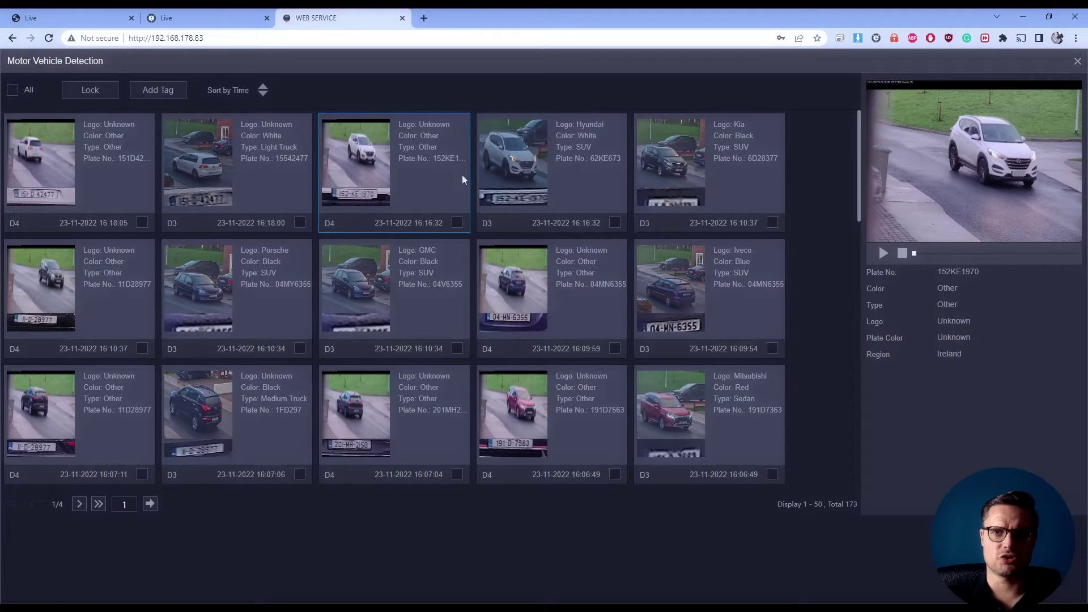
{"action": "left_click", "coordinate": [575, 177]}
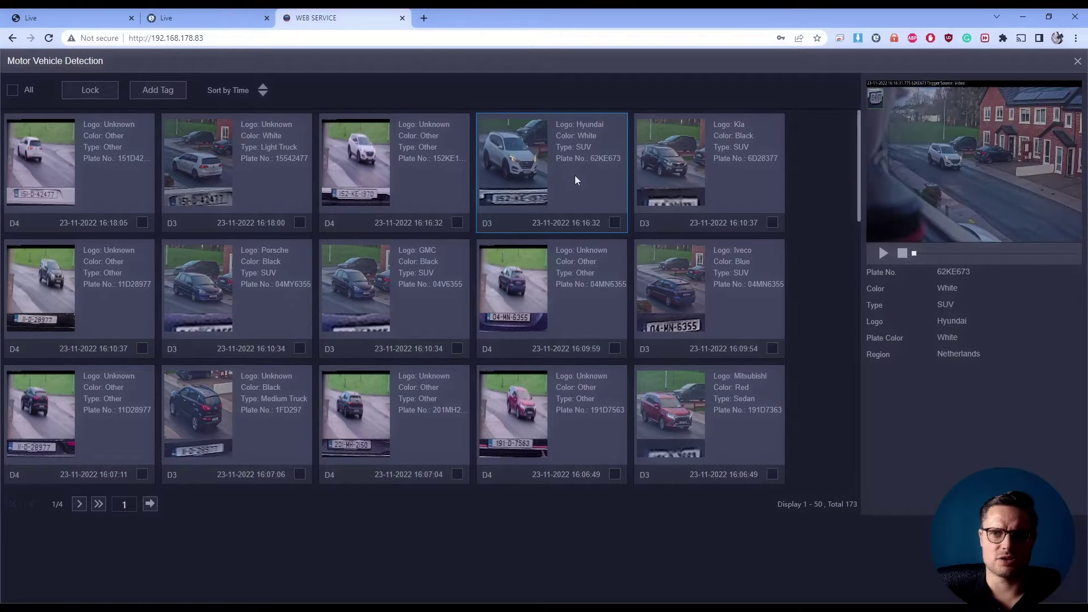
{"action": "left_click", "coordinate": [226, 157]}
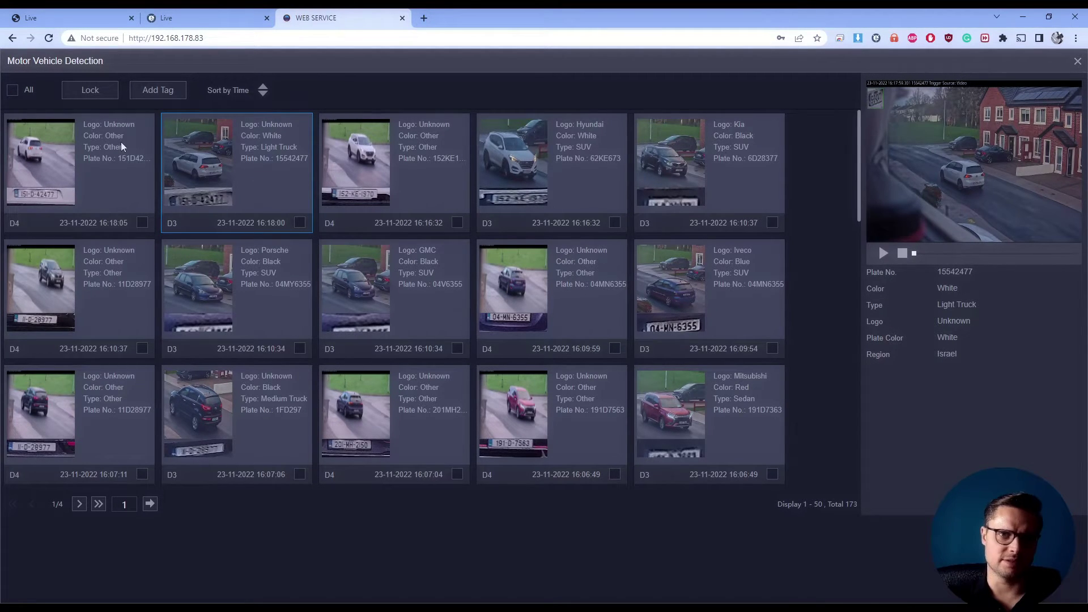
{"action": "left_click", "coordinate": [82, 143]}
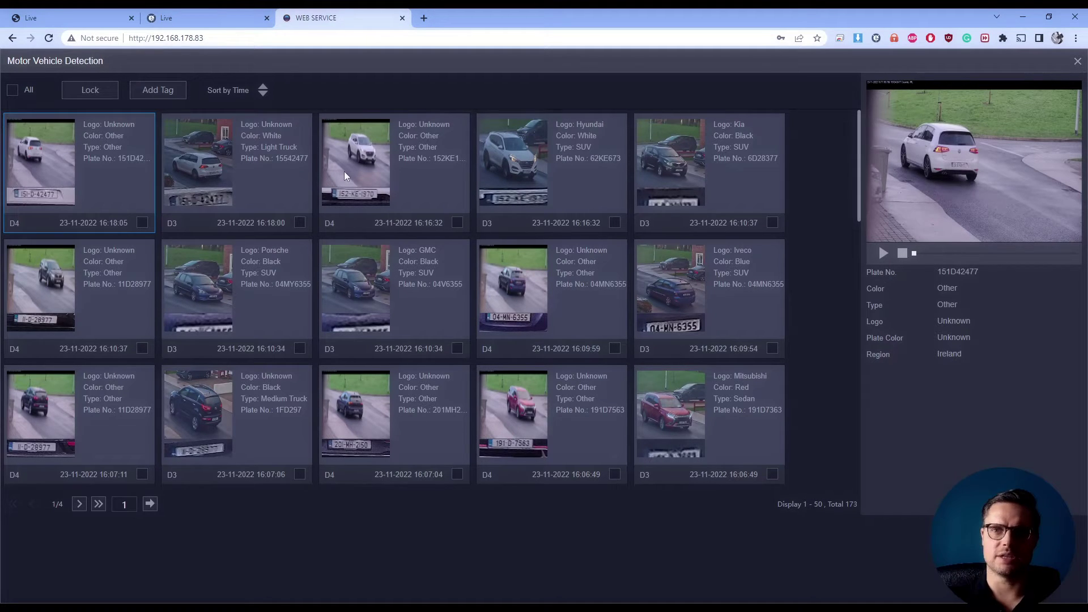
{"action": "left_click", "coordinate": [563, 167]}
{"action": "left_click", "coordinate": [662, 185]}
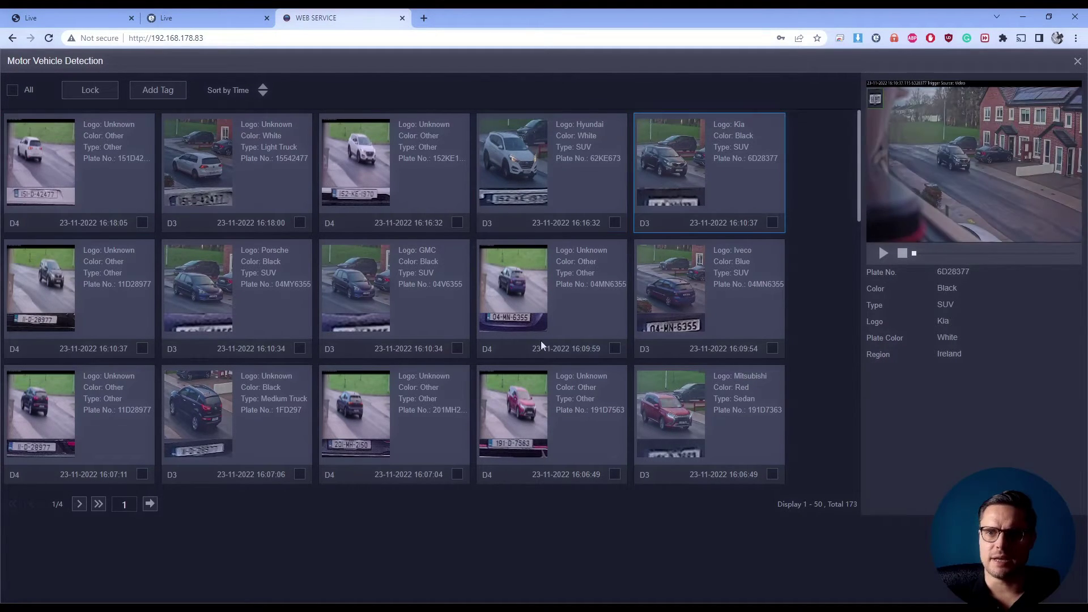
{"action": "left_click", "coordinate": [541, 341]}
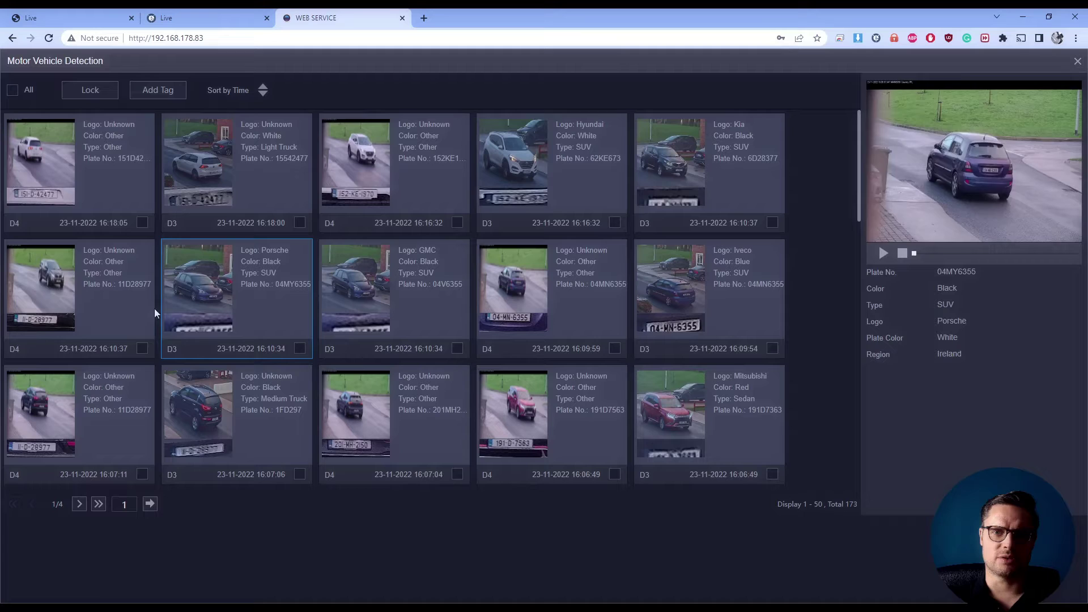
{"action": "left_click", "coordinate": [75, 315]}
{"action": "key", "text": "Down"}
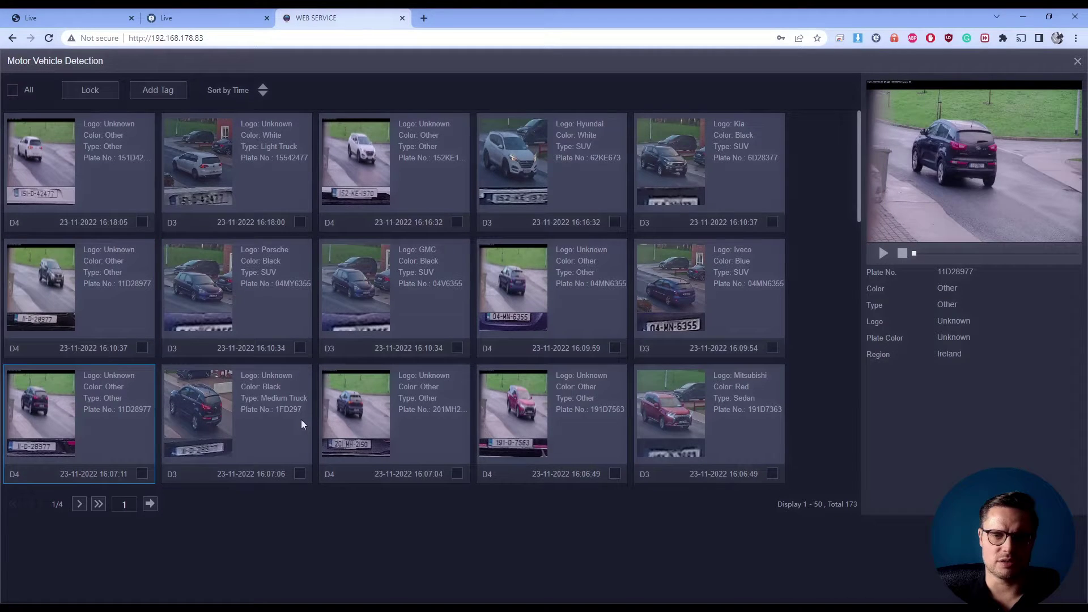
{"action": "left_click", "coordinate": [522, 441]}
{"action": "left_click", "coordinate": [694, 410]}
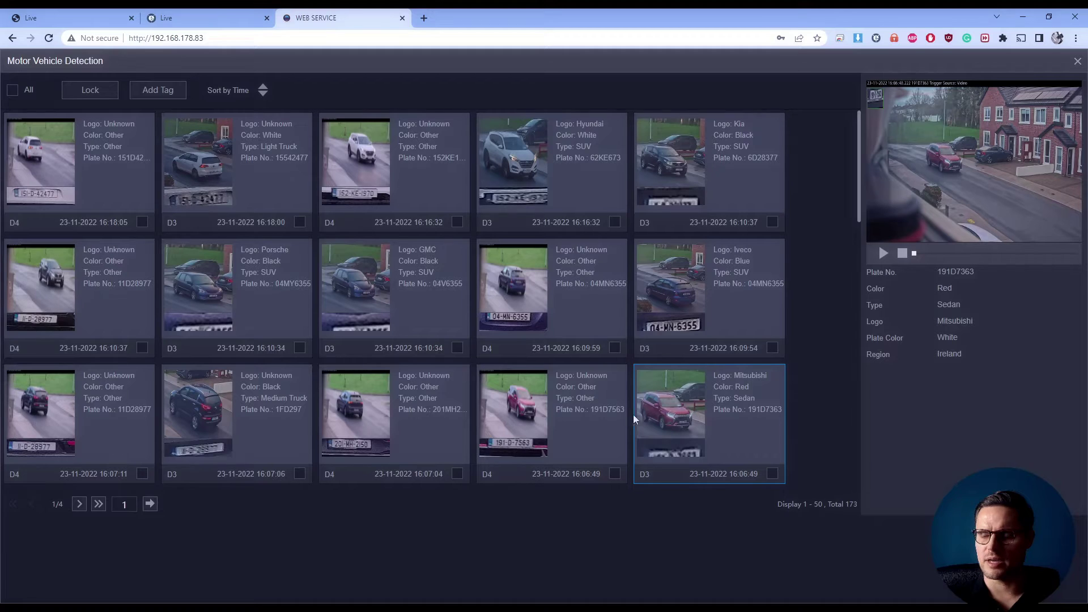
{"action": "left_click", "coordinate": [578, 403]}
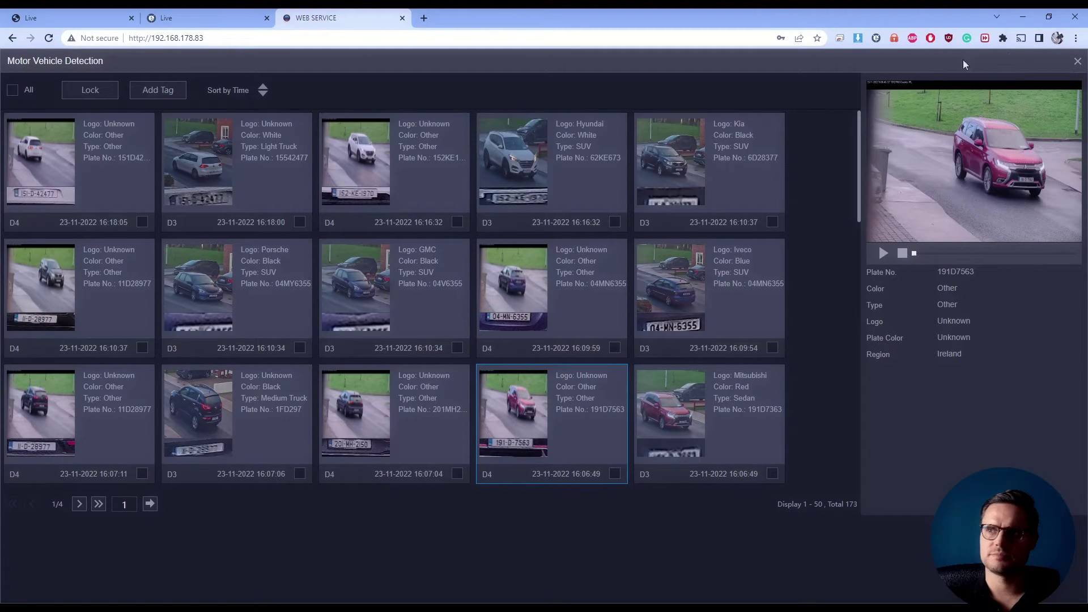
Close the detection results and go to Database > Vehicle Blocklist/Allowlist
{"action": "left_click", "coordinate": [1078, 61]}
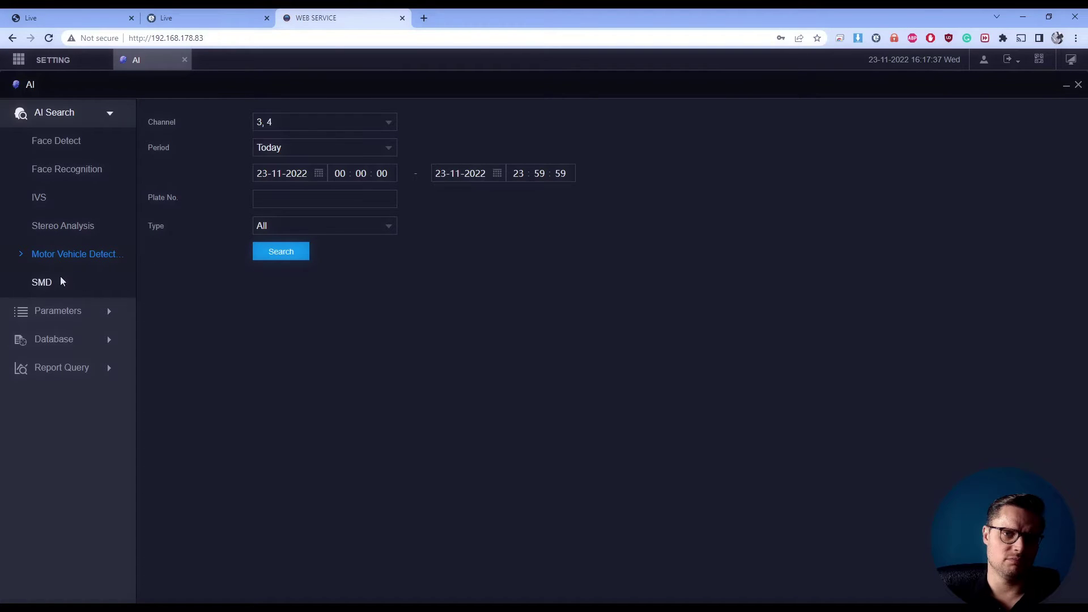
{"action": "left_click", "coordinate": [303, 227]}
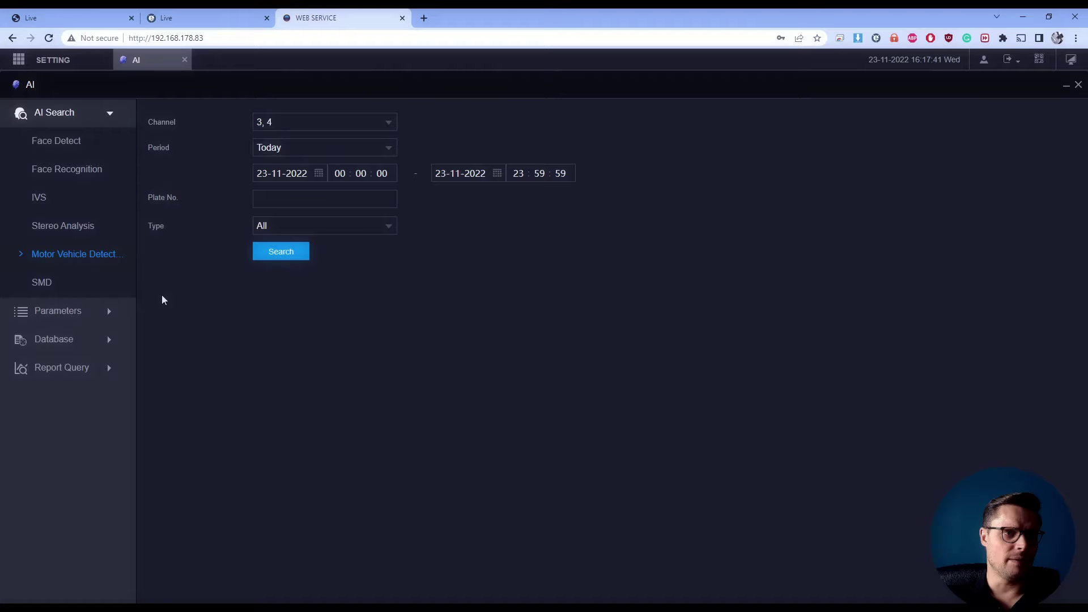
{"action": "left_click", "coordinate": [54, 339]}
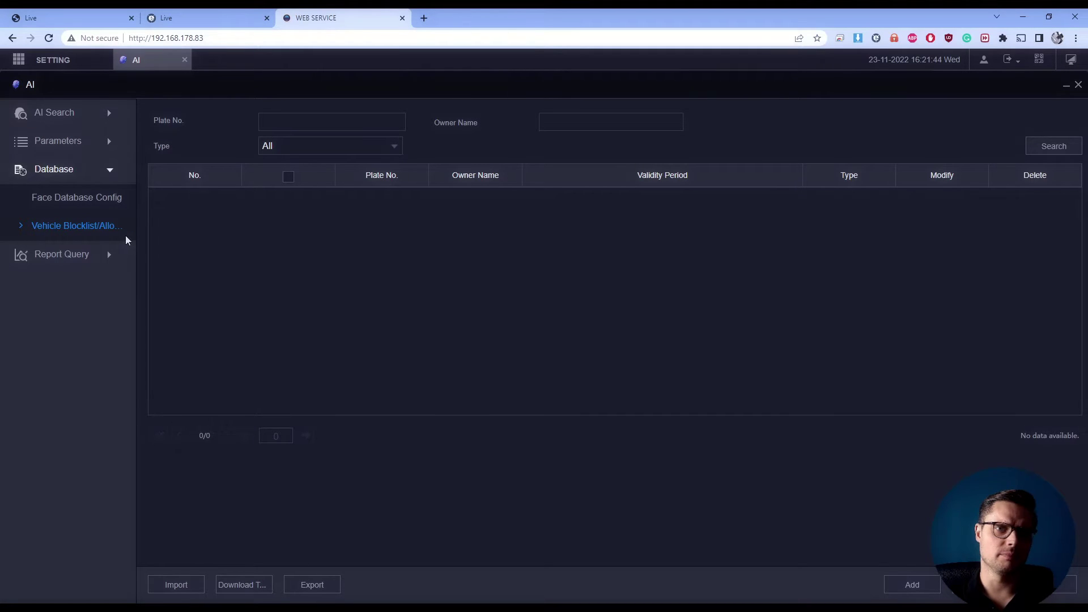
{"action": "left_click", "coordinate": [931, 593]}
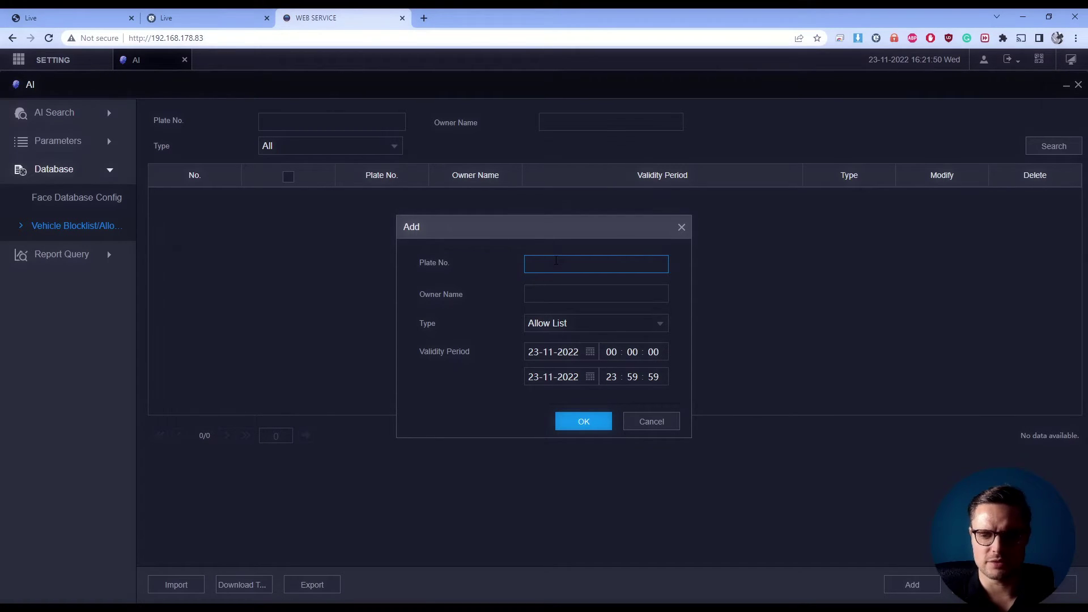
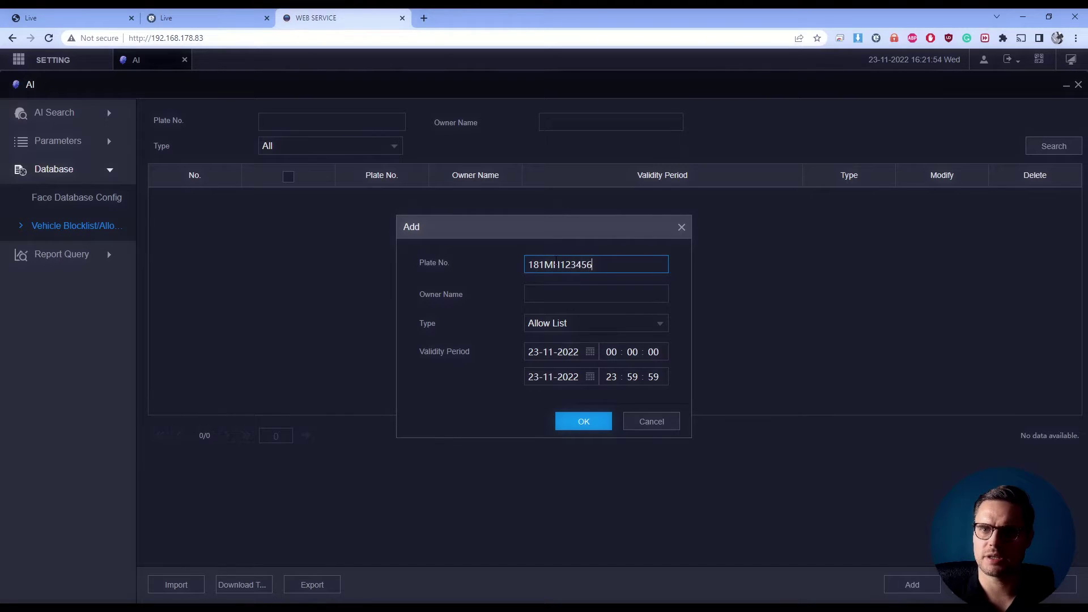
{"action": "left_click", "coordinate": [583, 292]}
{"action": "type", "text": "Lukas"}
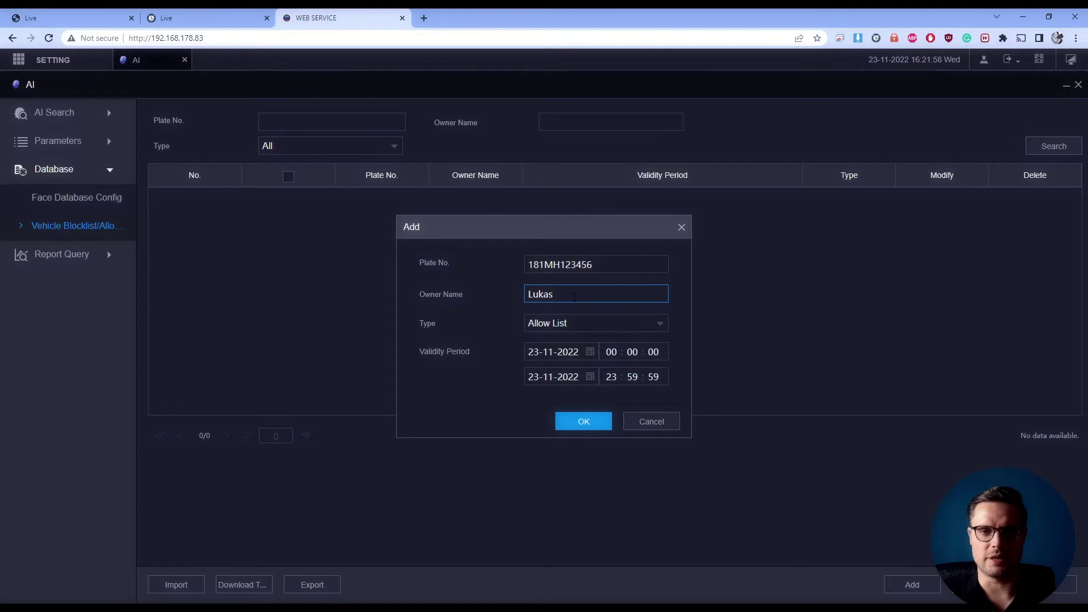
{"action": "left_click", "coordinate": [591, 377]}
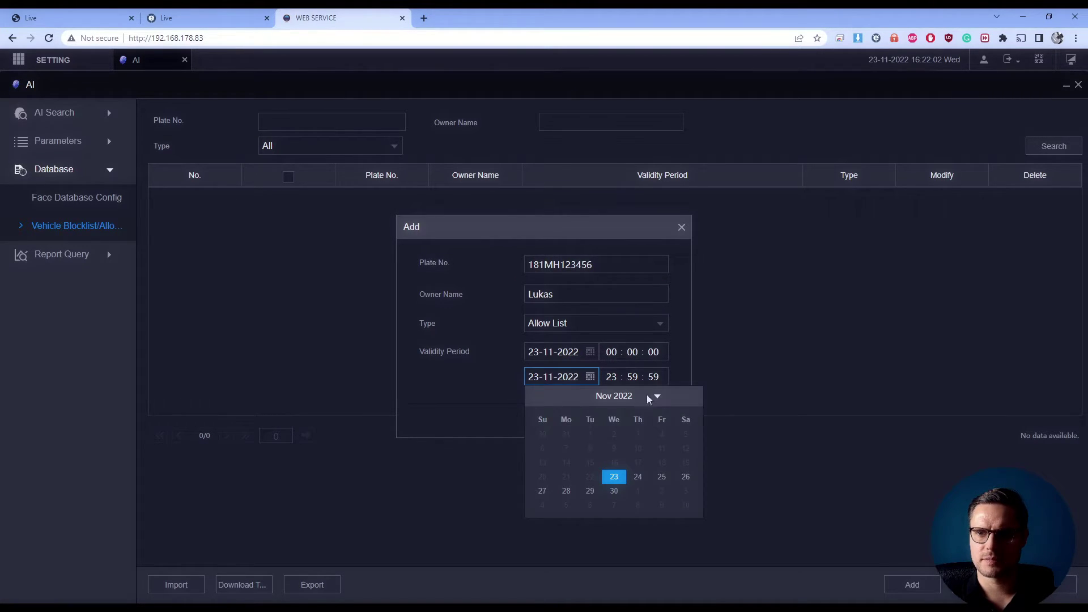
{"action": "left_click", "coordinate": [652, 396]}
{"action": "left_click", "coordinate": [681, 486]}
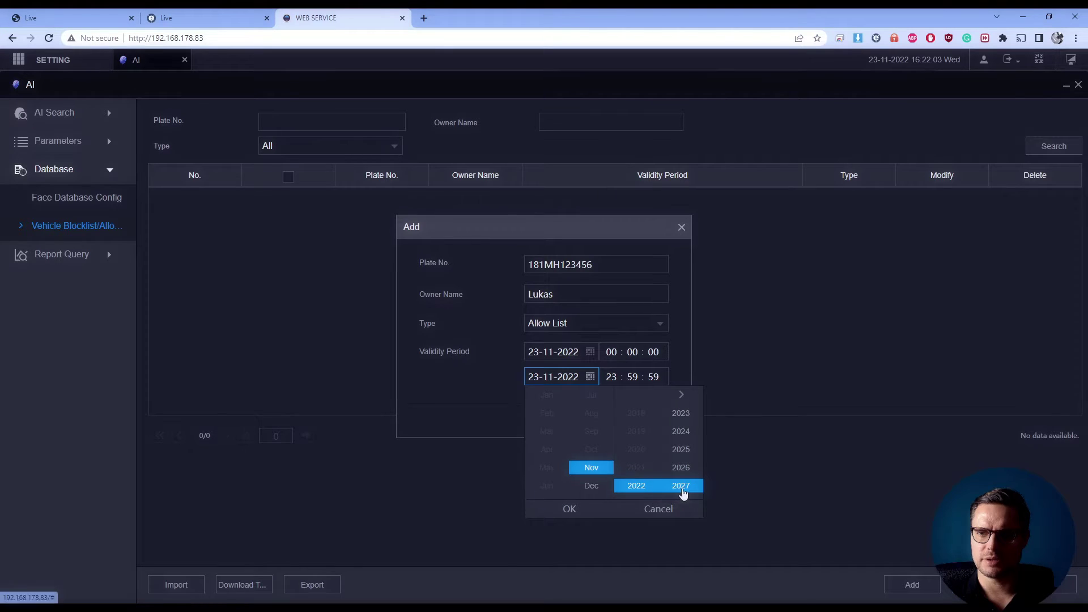
{"action": "left_click", "coordinate": [584, 507]}
{"action": "left_click", "coordinate": [592, 477]}
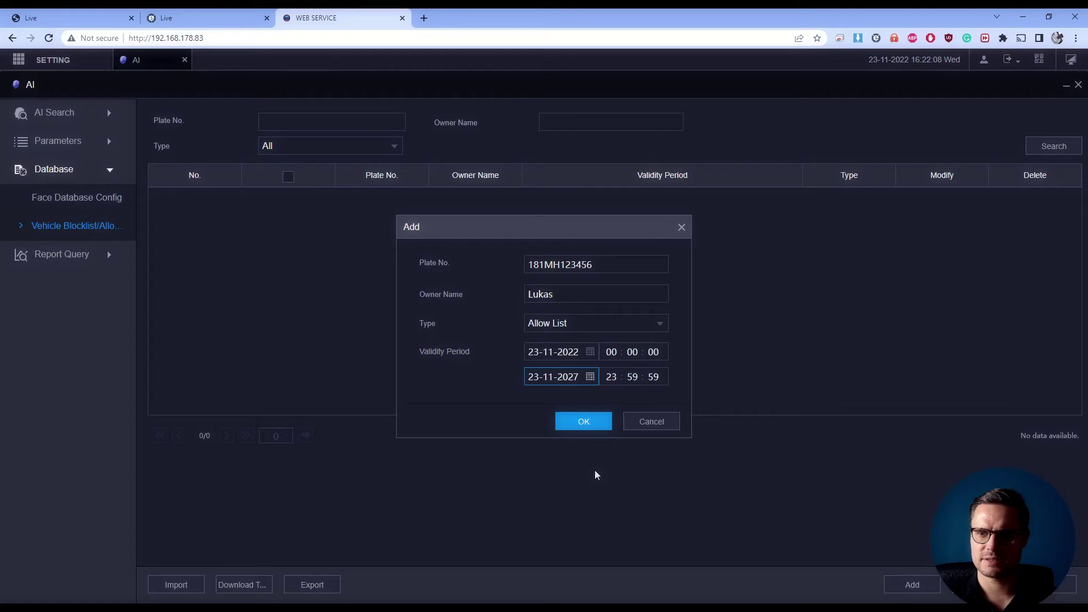
{"action": "left_click", "coordinate": [582, 421]}
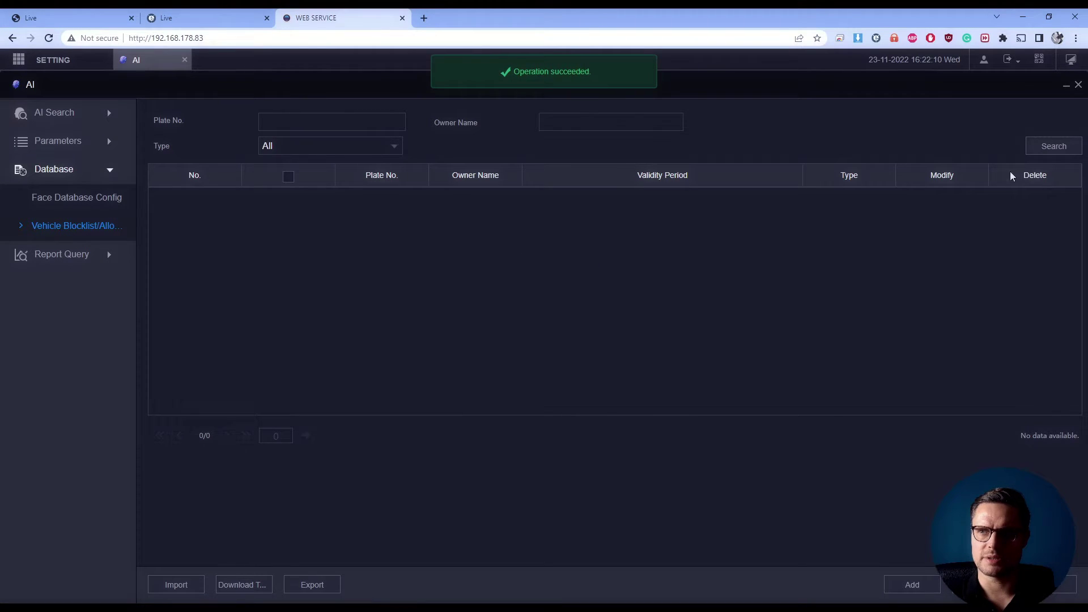
{"action": "left_click", "coordinate": [1049, 153]}
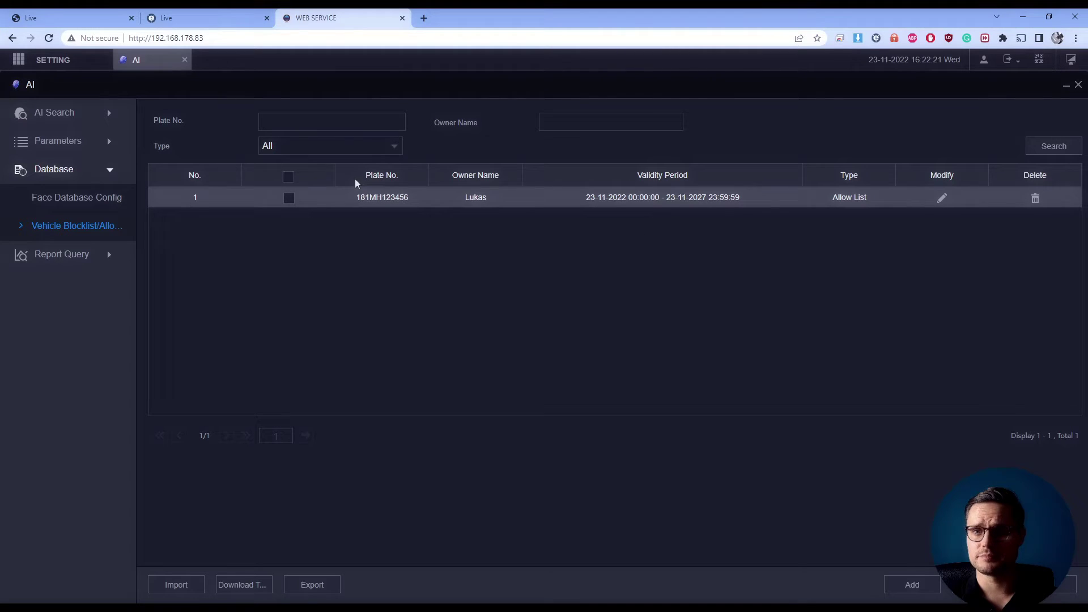
{"action": "double_click", "coordinate": [357, 199]}
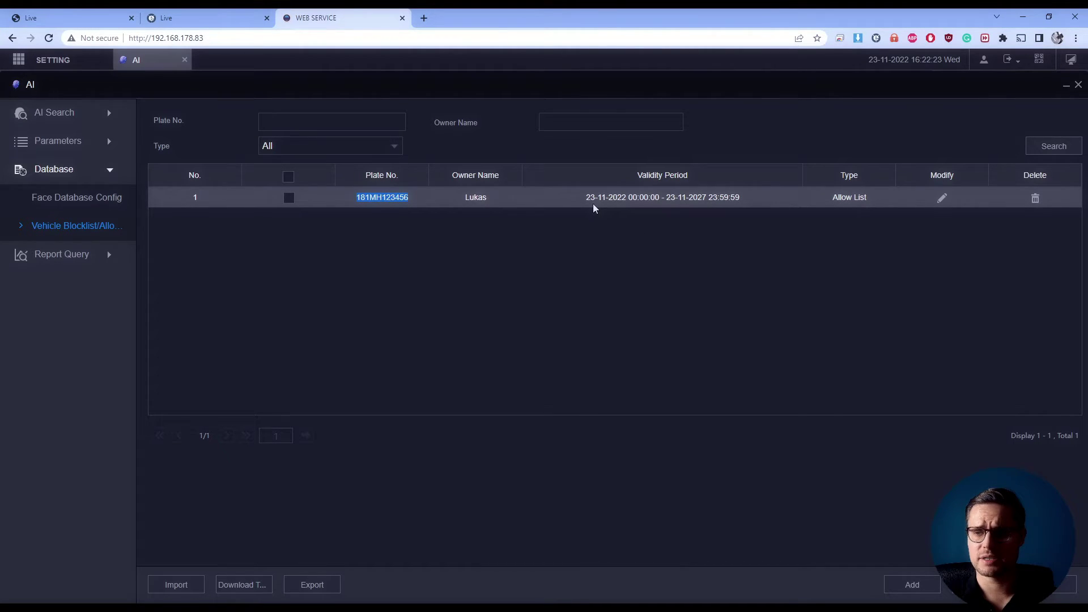
{"action": "left_click_drag", "start_coordinate": [578, 199], "coordinate": [752, 201]}
{"action": "left_click", "coordinate": [627, 254]}
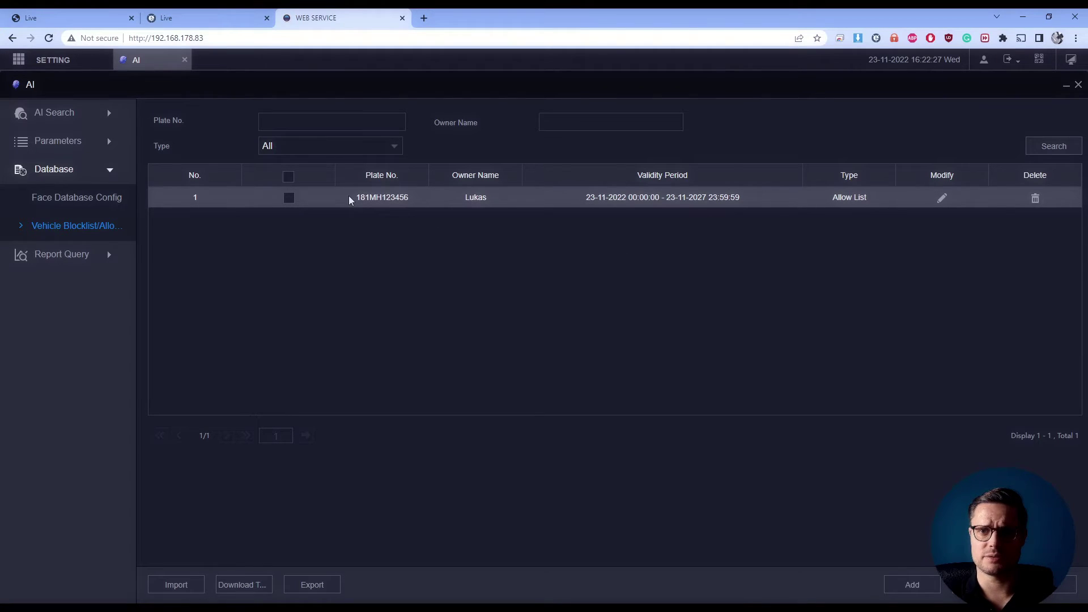
{"action": "left_click_drag", "start_coordinate": [357, 197], "coordinate": [444, 208]}
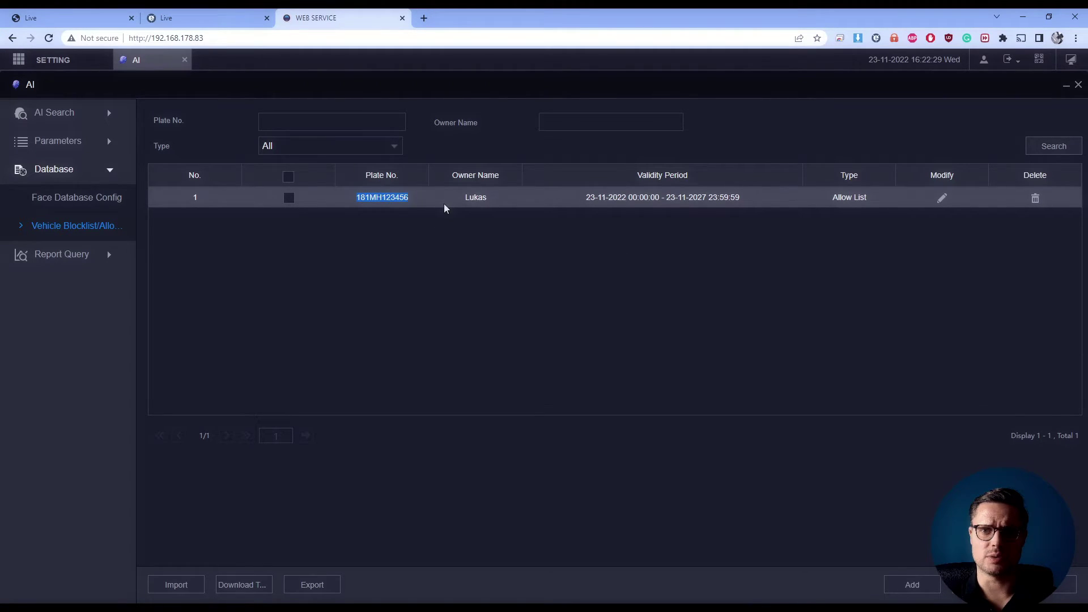
{"action": "left_click", "coordinate": [444, 262]}
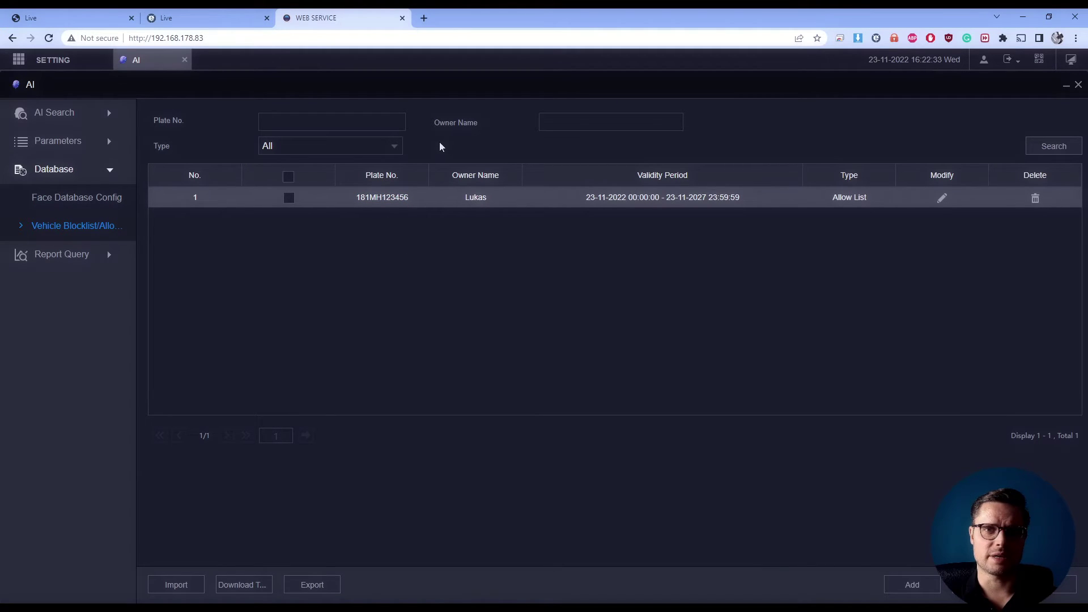
{"action": "left_click_drag", "start_coordinate": [586, 198], "coordinate": [757, 199]}
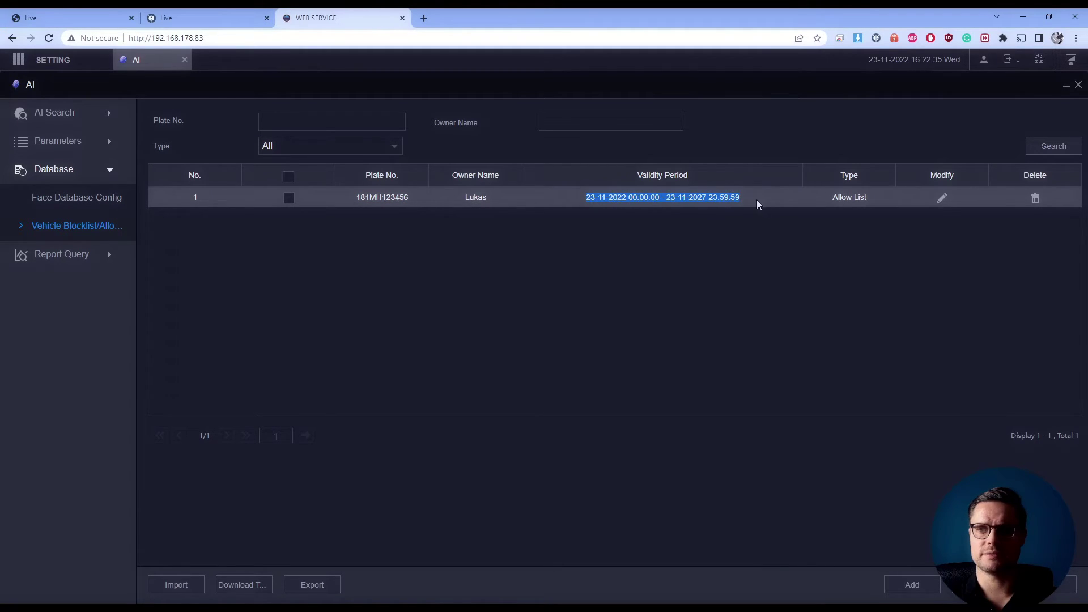
{"action": "left_click", "coordinate": [726, 219]}
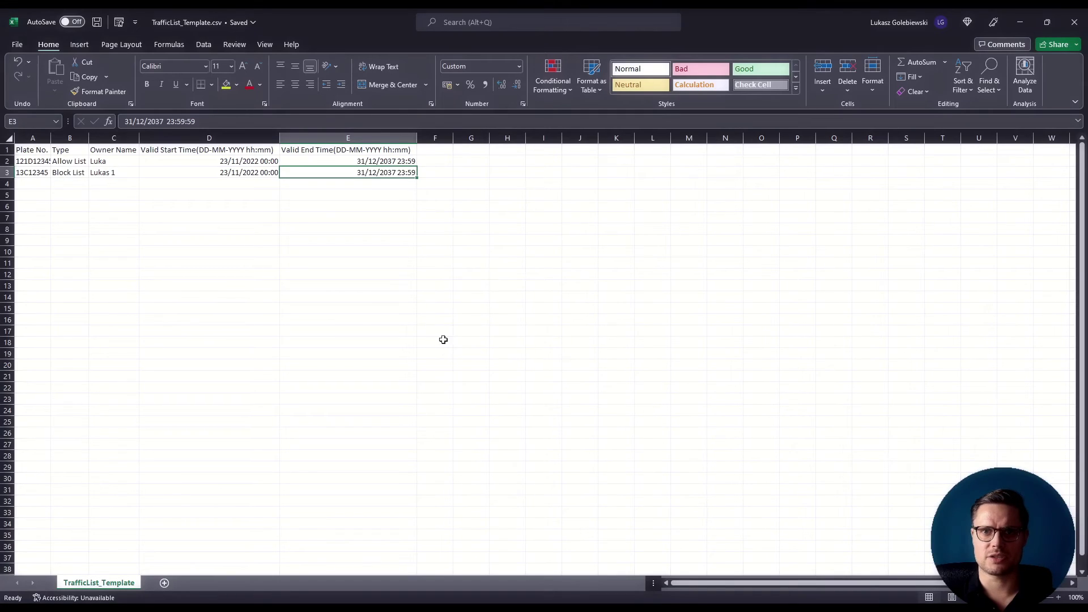
Widen column A of TrafficList_Template.csv to show full plate numbers, then select sample rows A2:D3
{"action": "left_click", "coordinate": [92, 185]}
{"action": "left_click_drag", "start_coordinate": [51, 137], "coordinate": [408, 174]}
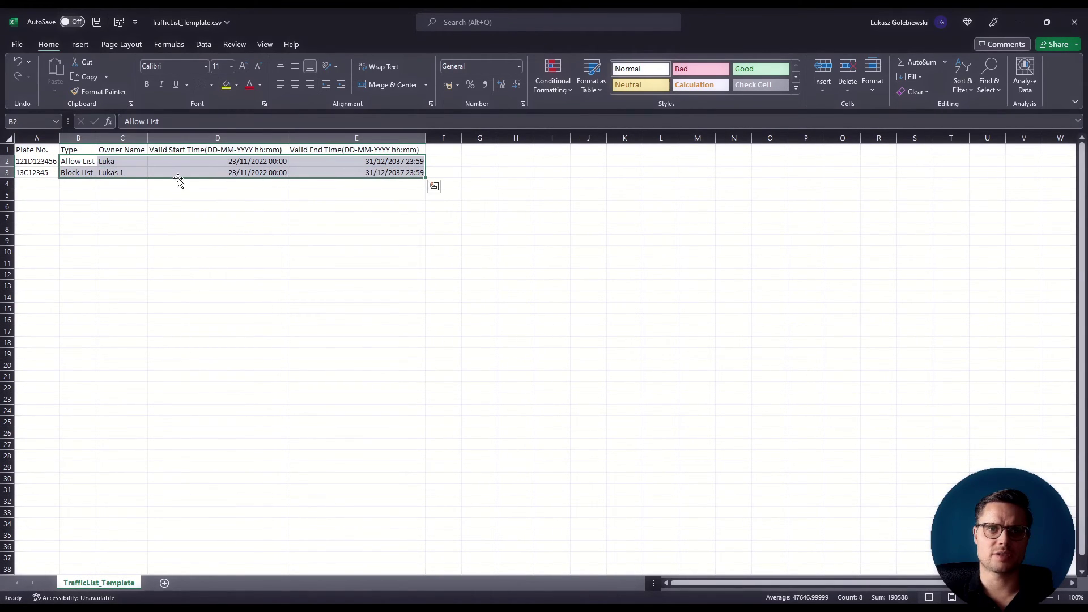
{"action": "left_click_drag", "start_coordinate": [39, 162], "coordinate": [266, 173]}
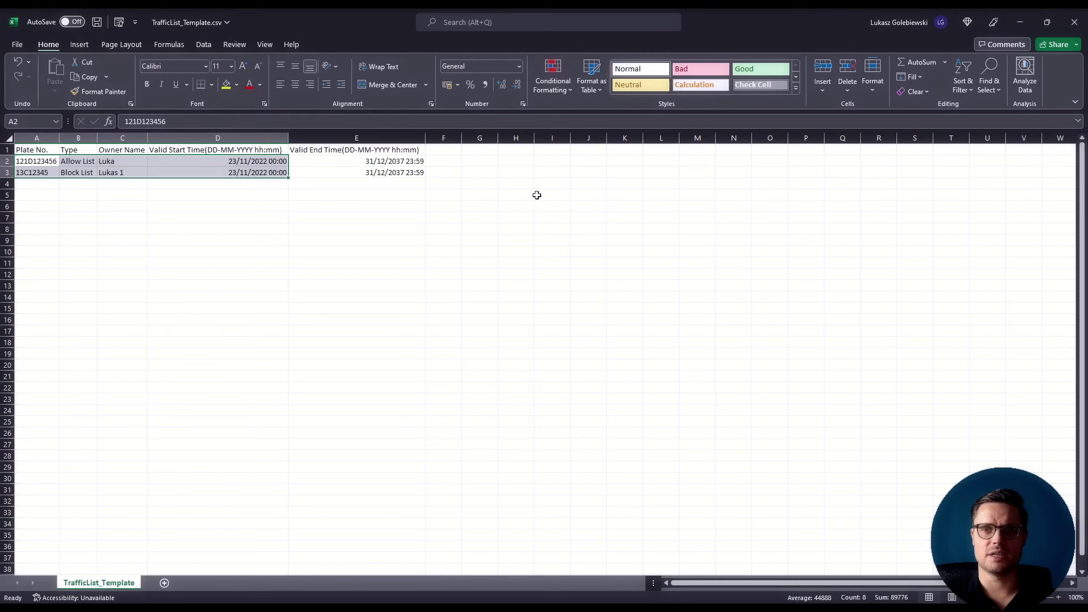
{"action": "key", "text": "alt+Tab"}
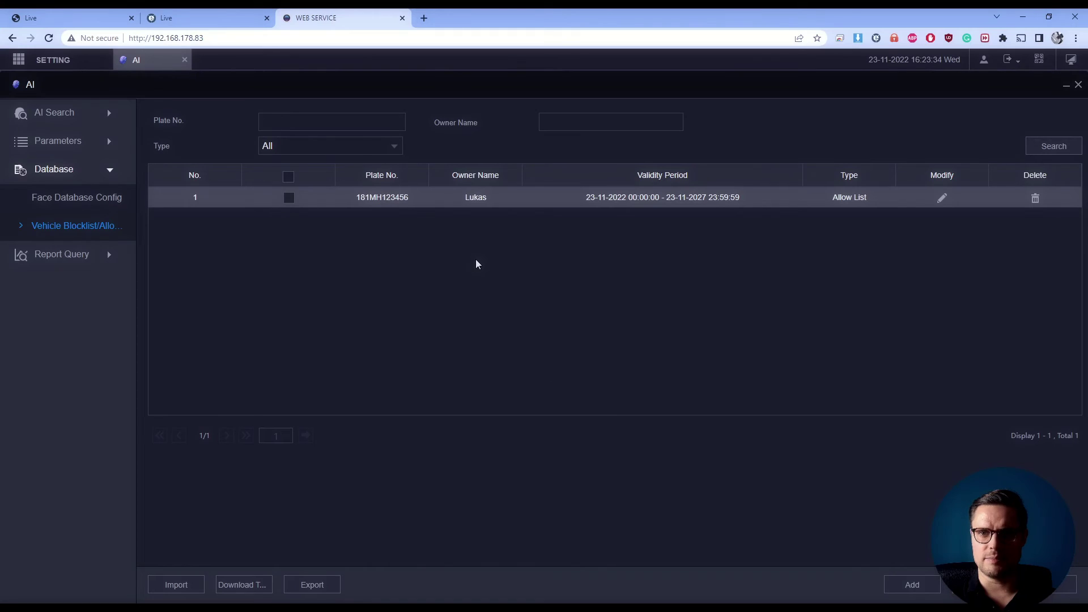